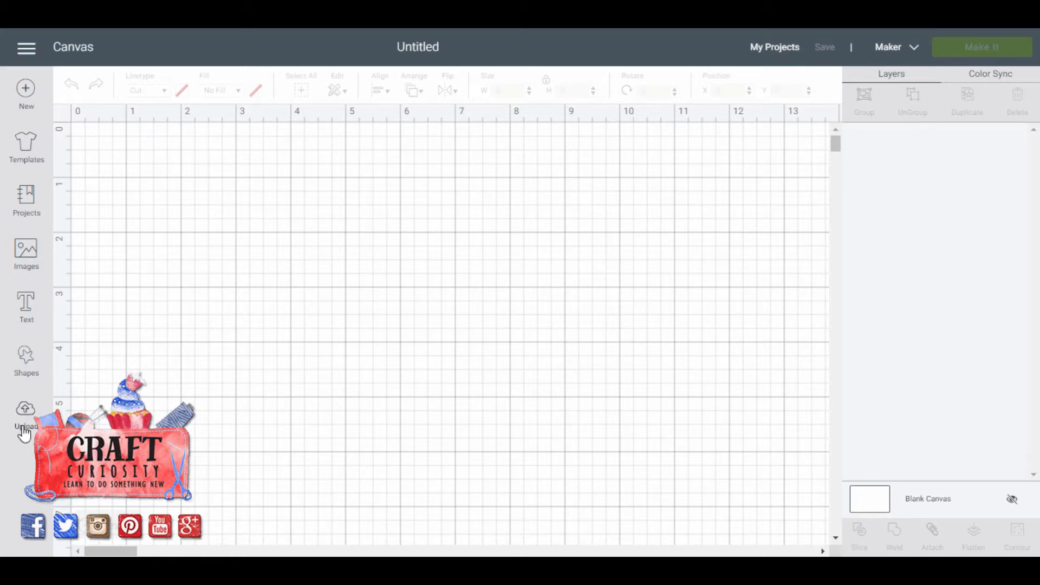
Upload the SVG file Embroidery Card - CrossStitch from the 5x7 folder, save it, and insert it onto the canvas.
left_click(26, 415)
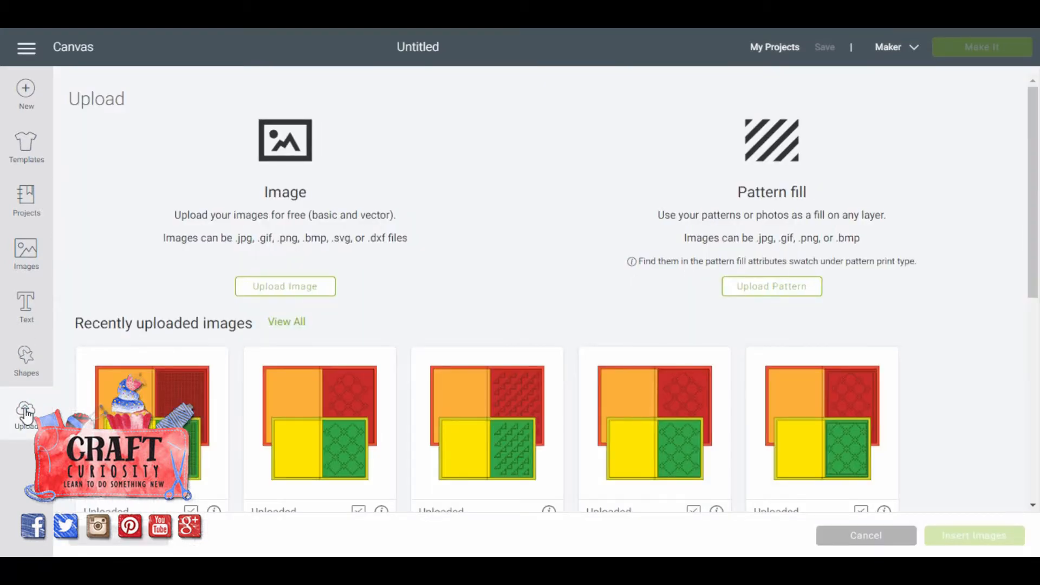
left_click(286, 288)
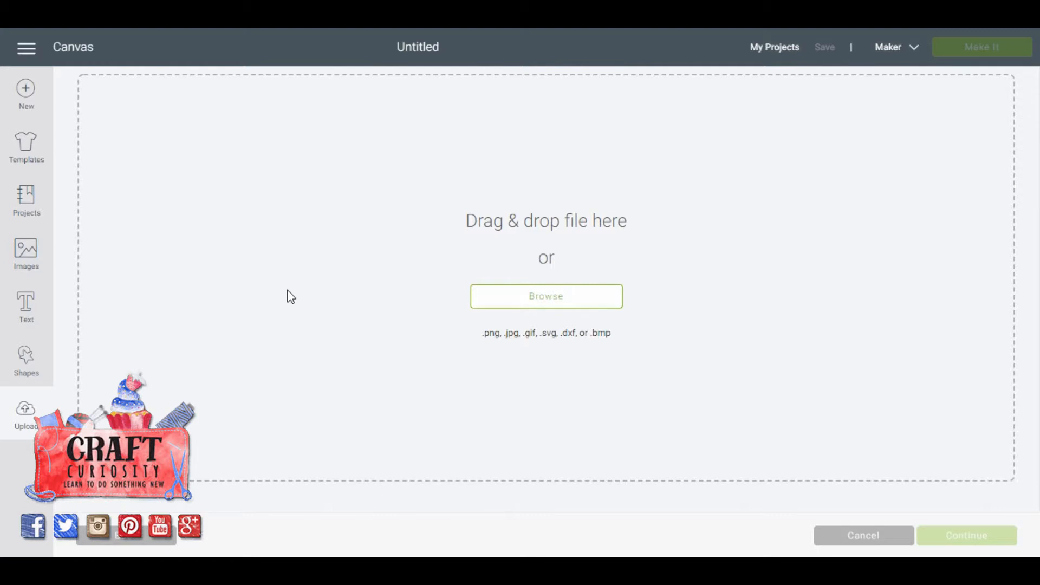
left_click(537, 298)
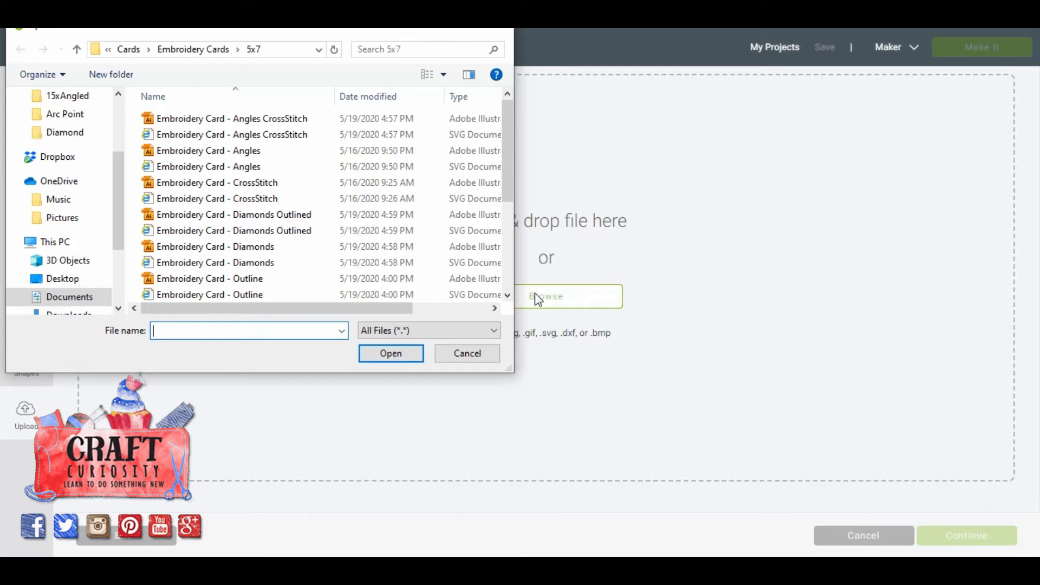
left_click(266, 200)
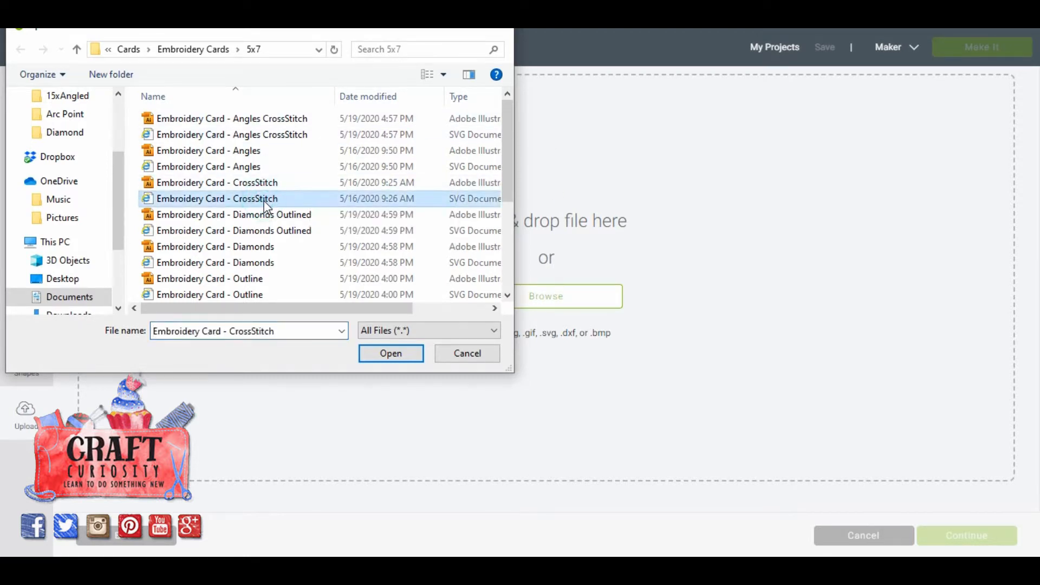
left_click(391, 355)
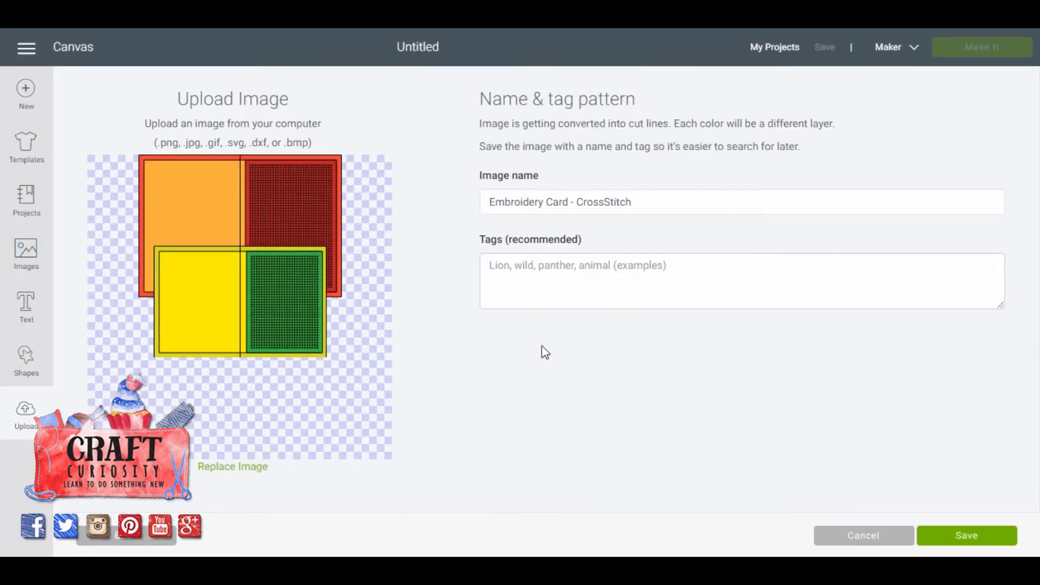
left_click(952, 542)
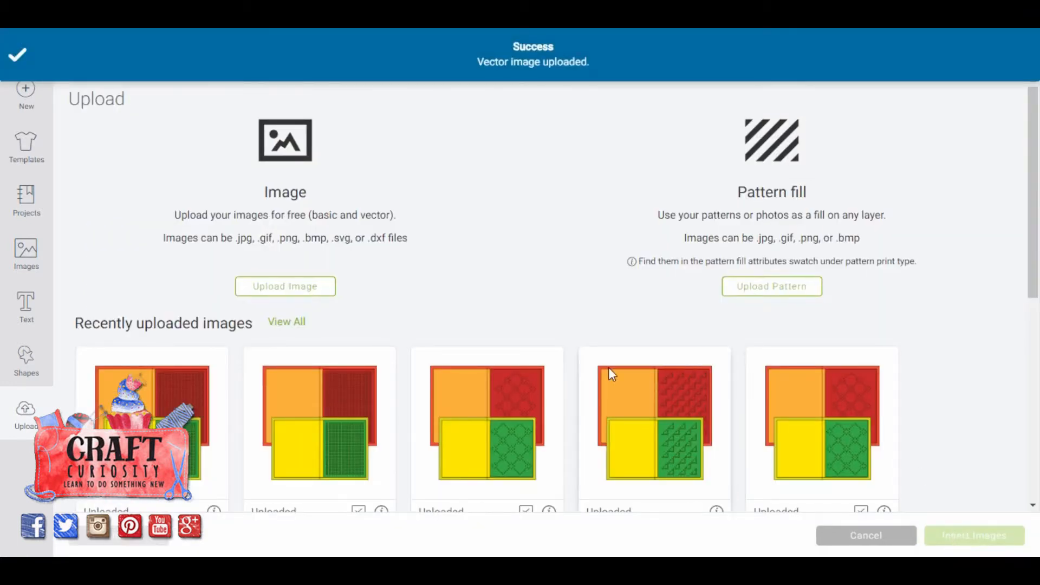
left_click(152, 423)
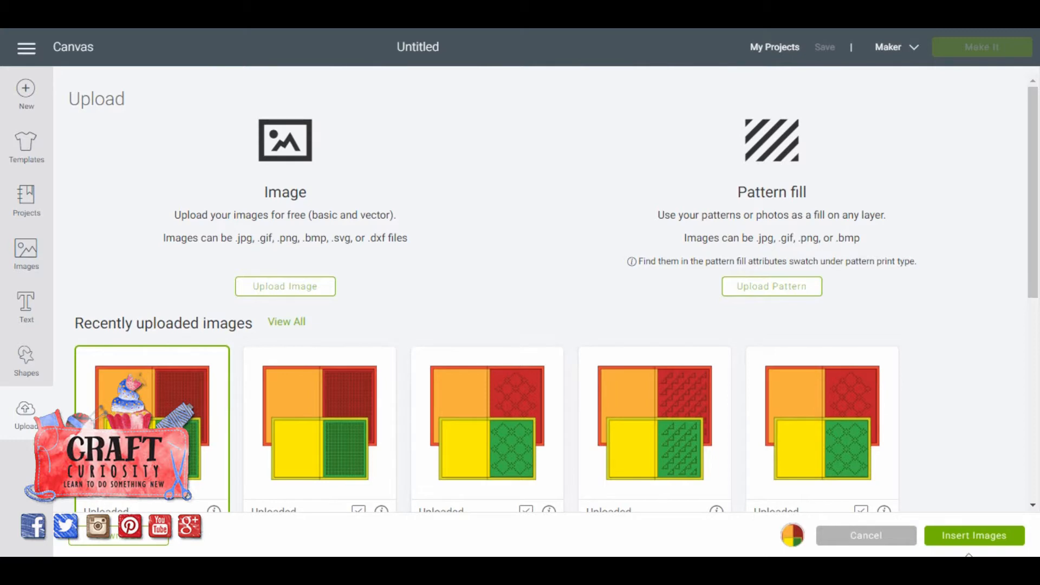
left_click(990, 536)
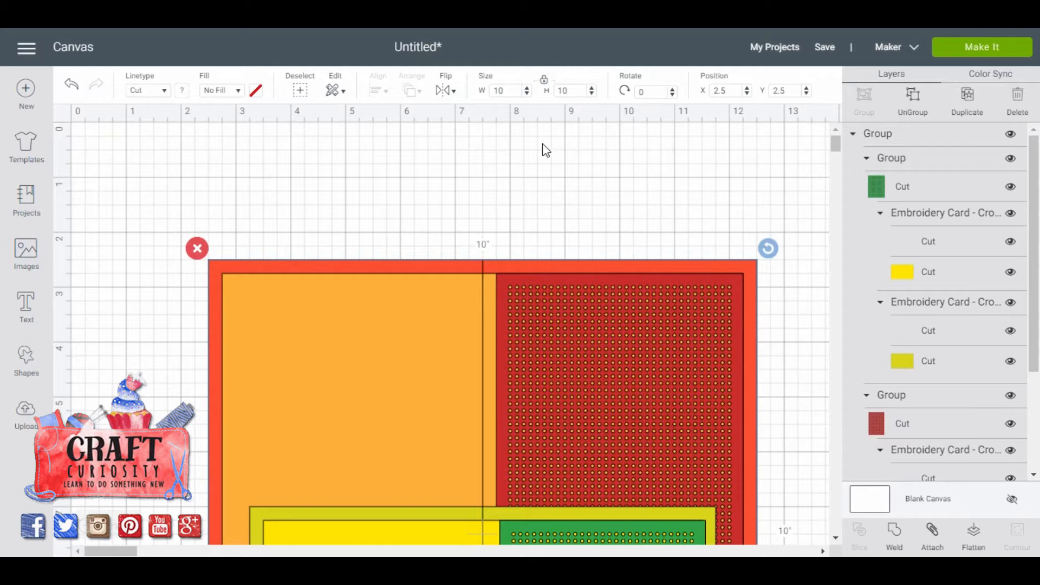
Re-enter 10 inches as the width of the inserted card design.
left_click(507, 89)
key("BackSpace")
key("Return")
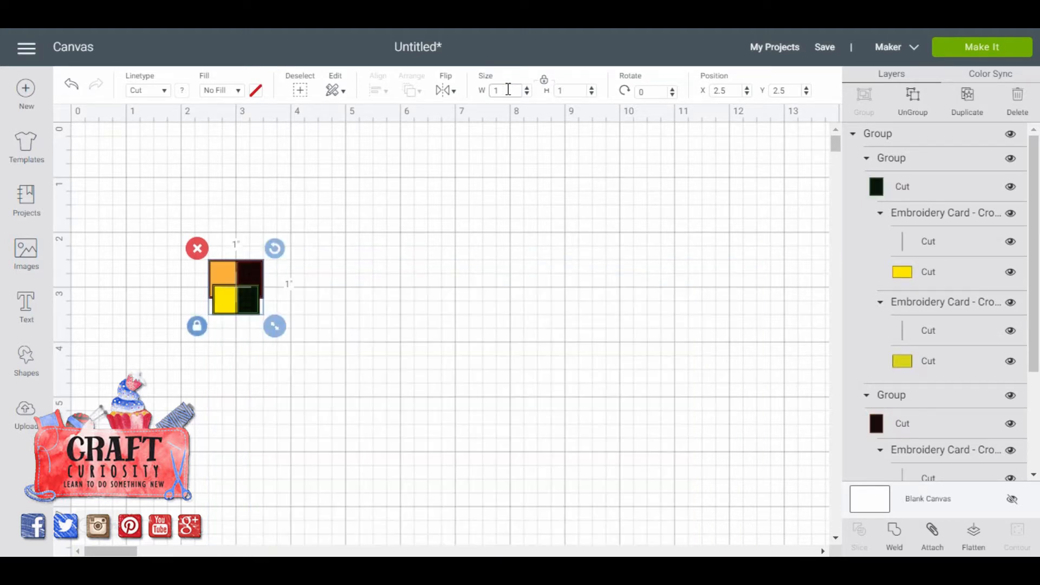
type("0")
key("Return")
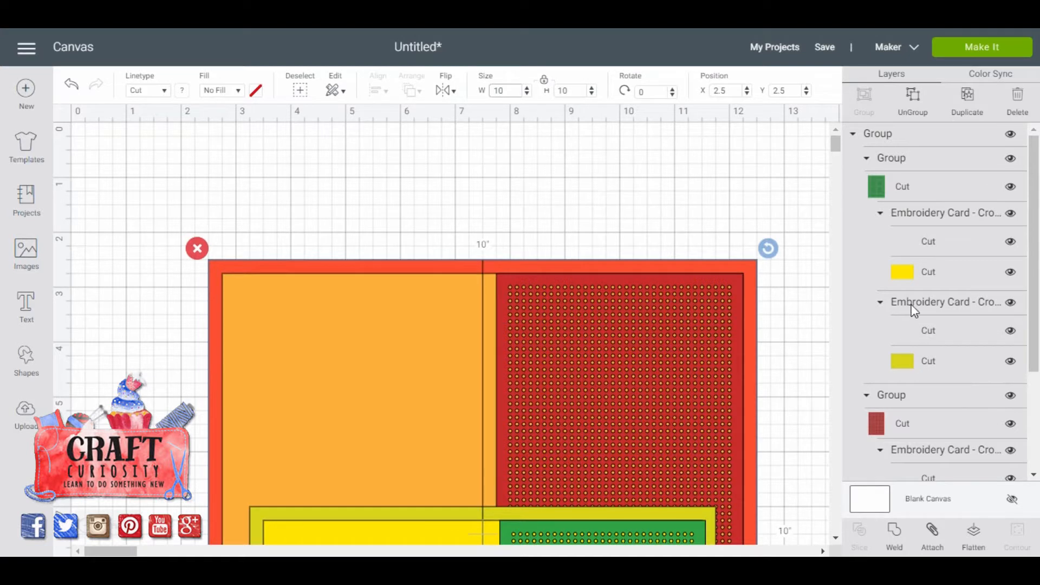
Ungroup the whole card design once and collapse the two card groups in the layer list.
left_click(852, 135)
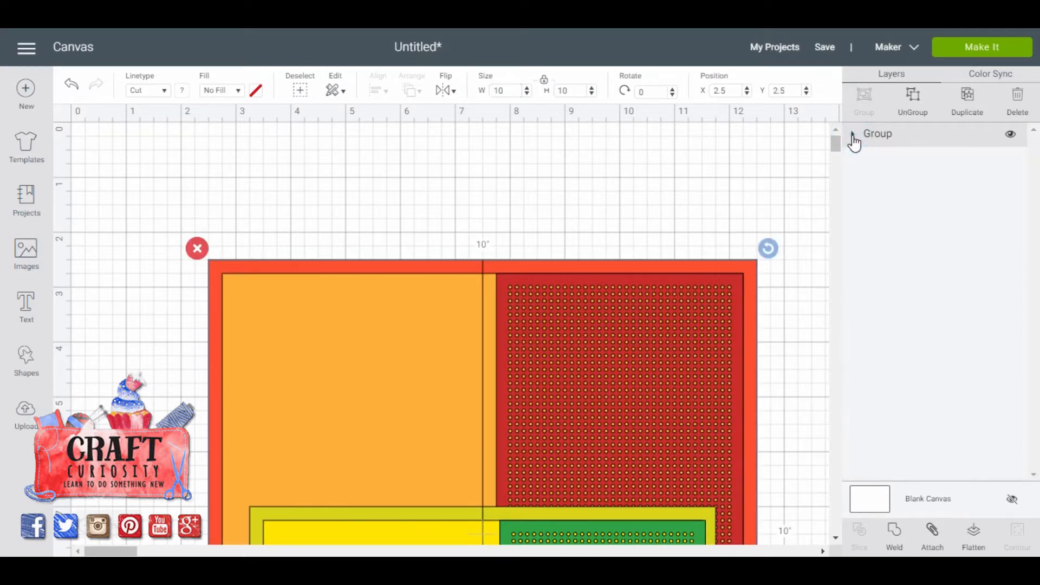
left_click(853, 137)
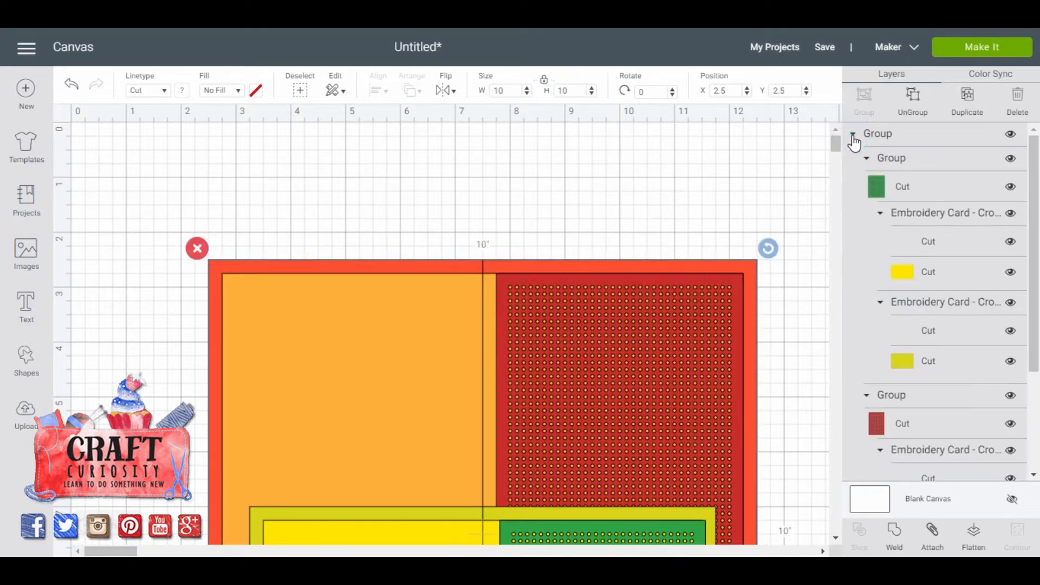
left_click(918, 133)
left_click(918, 97)
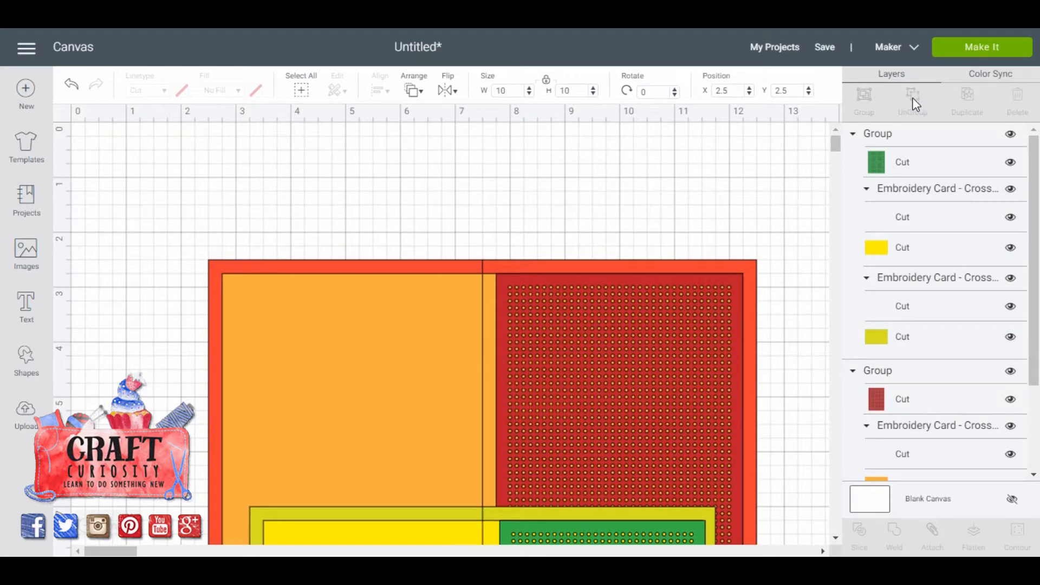
left_click(854, 135)
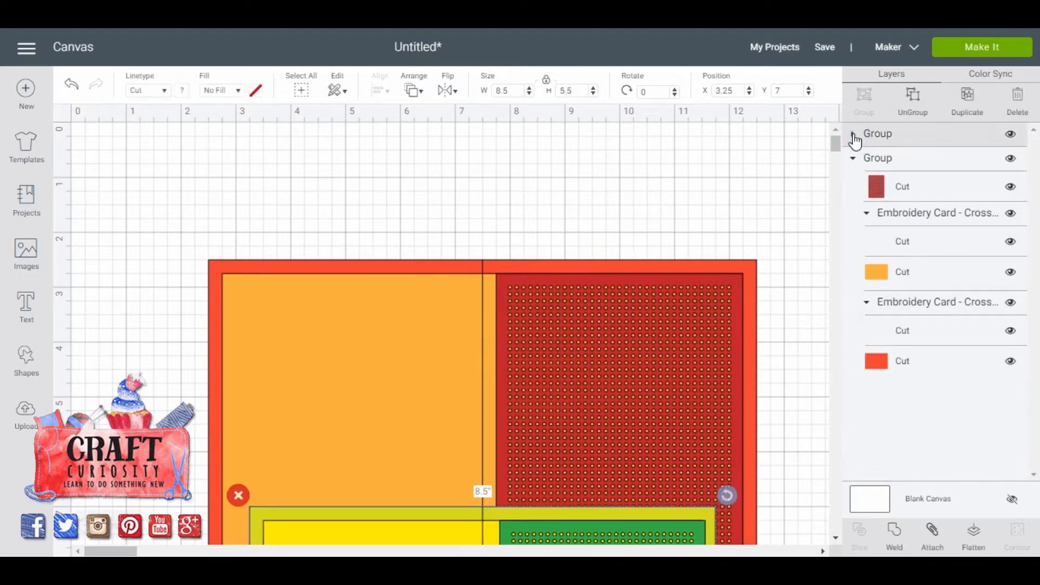
left_click(854, 159)
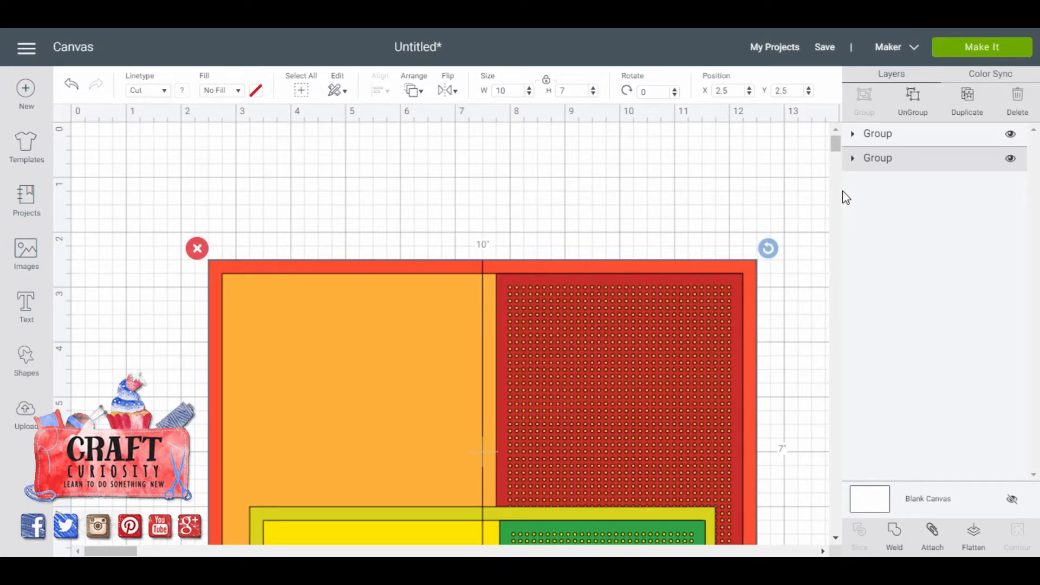
Hide the group of the larger red and orange card, keeping the yellow and green card visible.
left_click(835, 538)
left_click(835, 539)
left_click(835, 538)
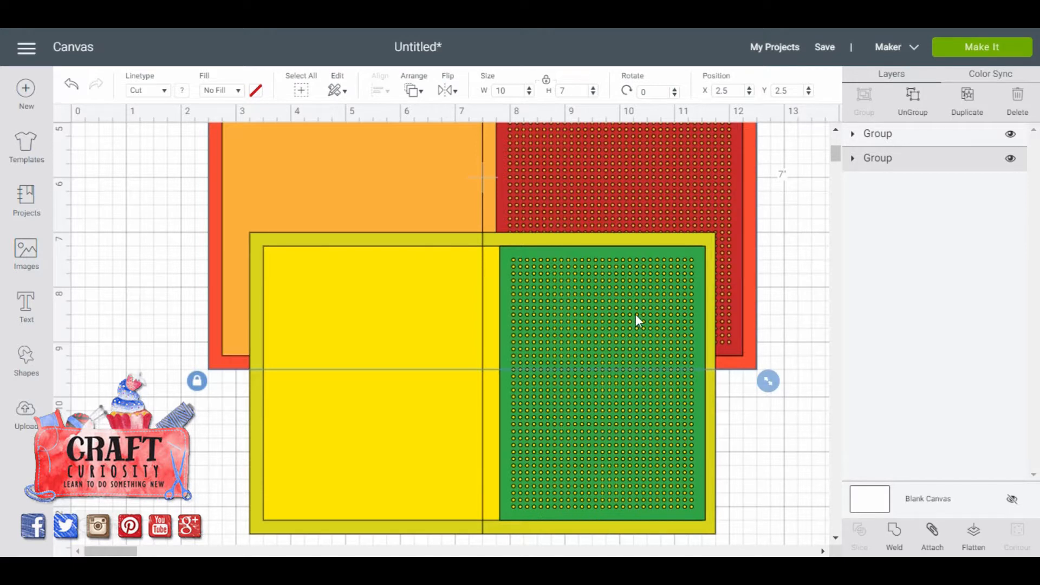
left_click(762, 462)
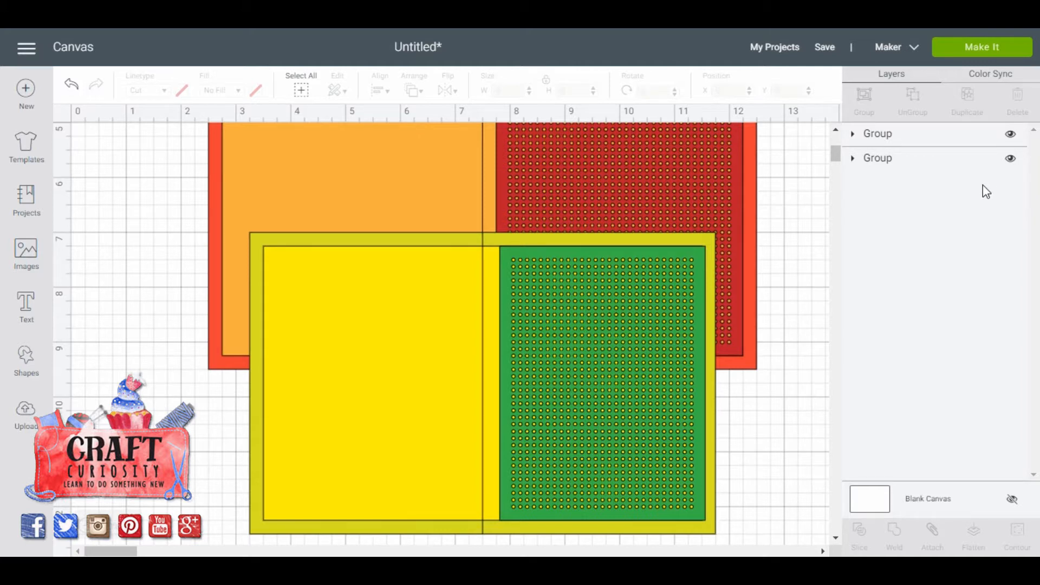
left_click(1011, 161)
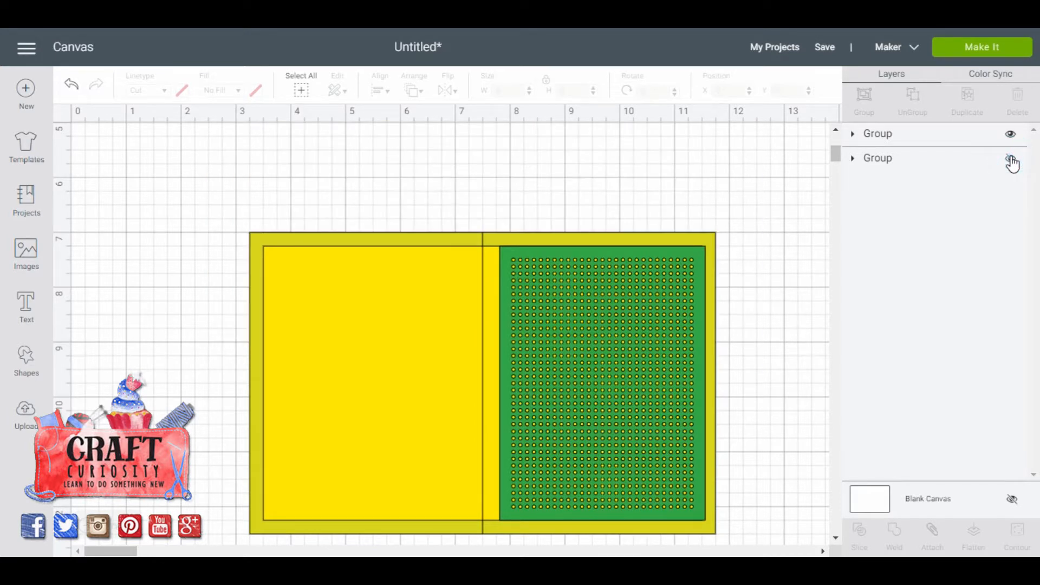
left_click(852, 160)
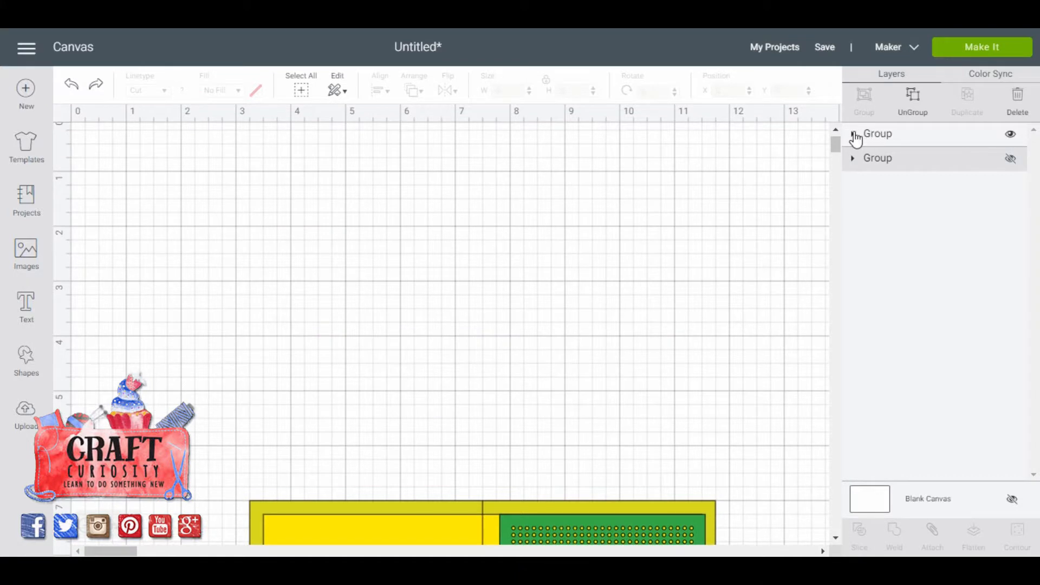
Ungroup the smaller yellow and green card into its separate pieces.
left_click(1012, 135)
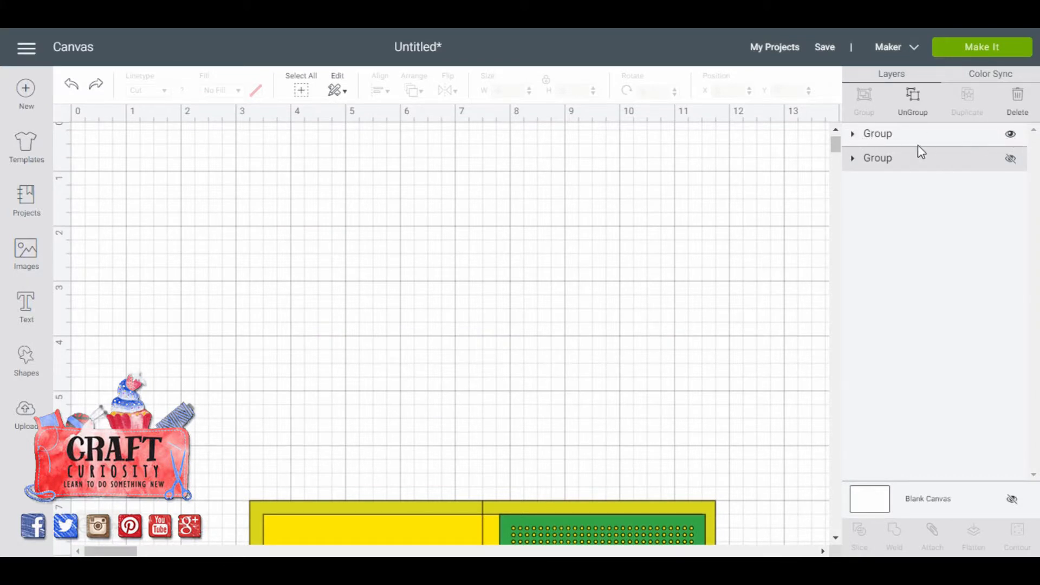
left_click(854, 136)
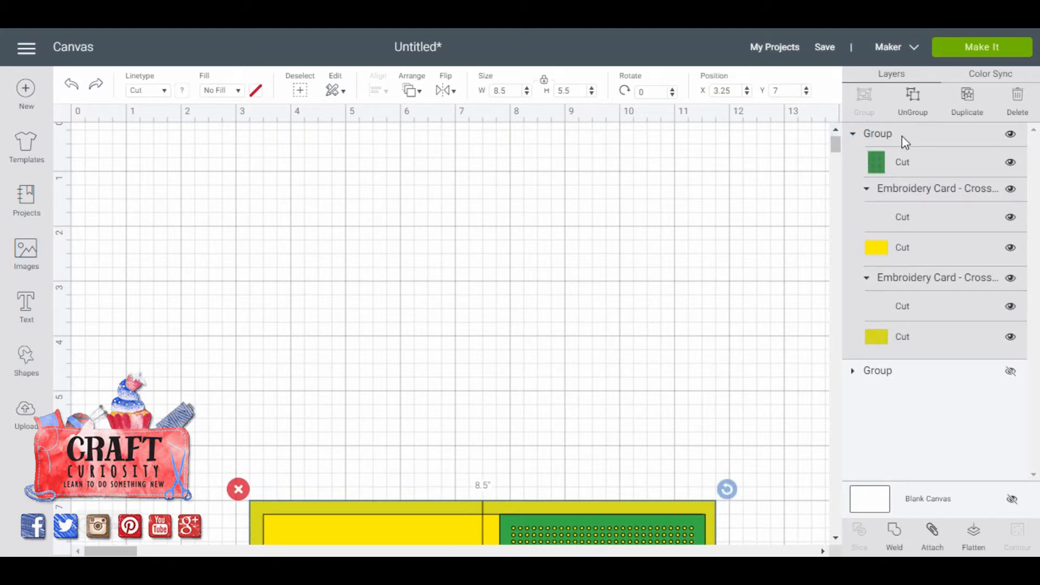
left_click(916, 101)
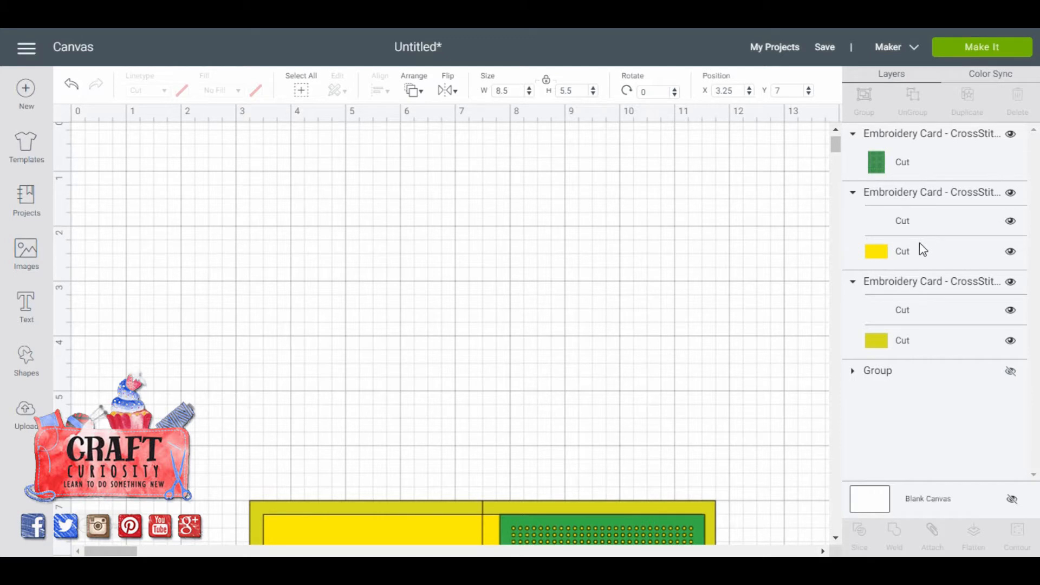
Change the fold line of the olive card base to Score and attach it to the base.
left_click(912, 286)
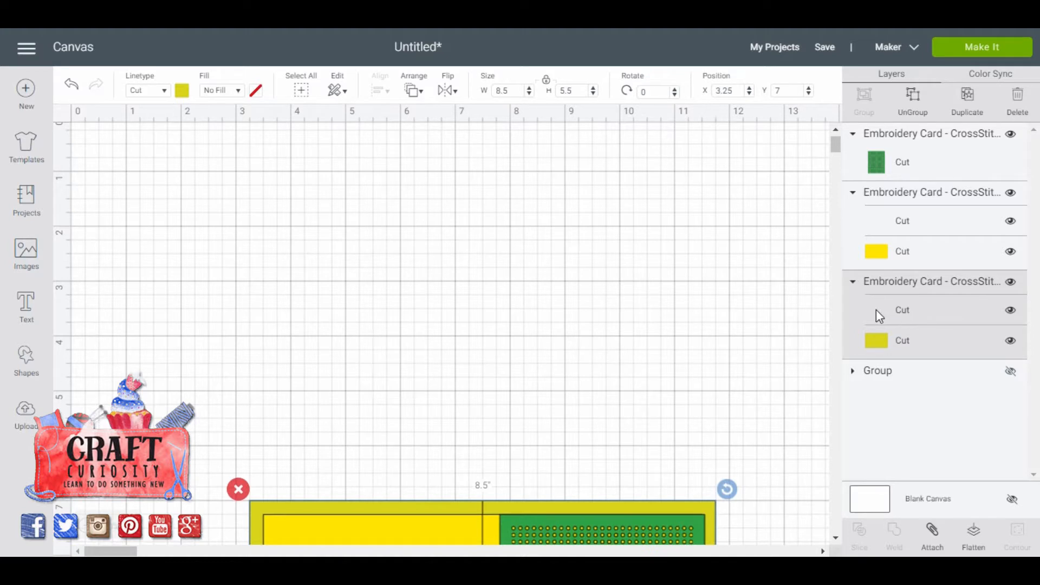
left_click(908, 317)
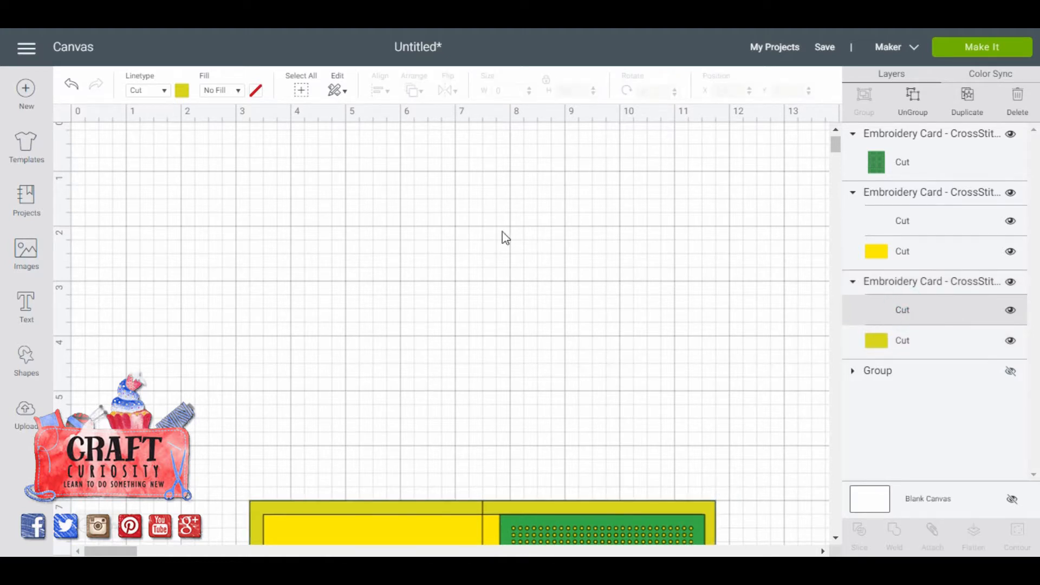
left_click(164, 91)
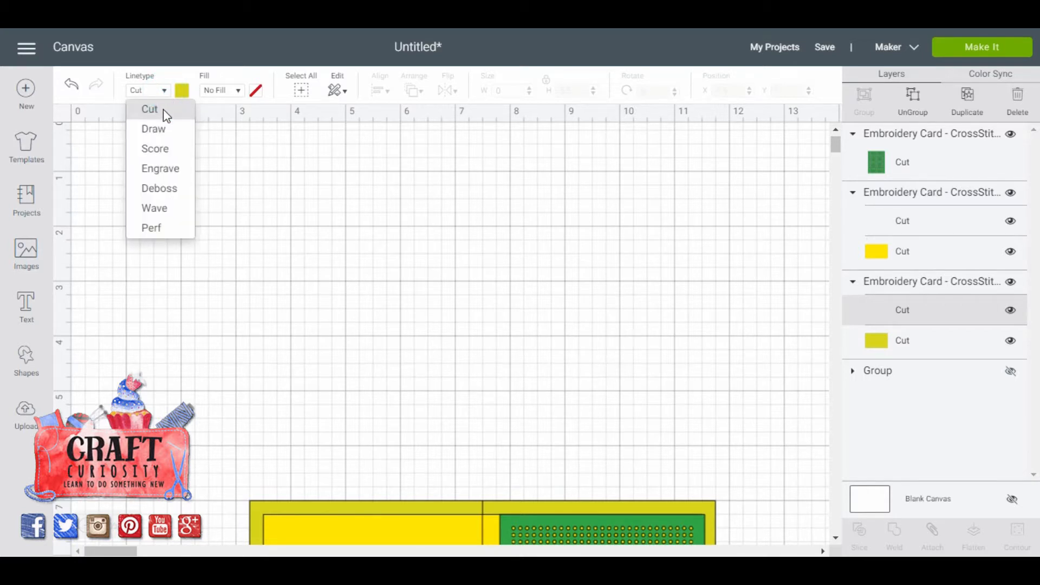
left_click(160, 148)
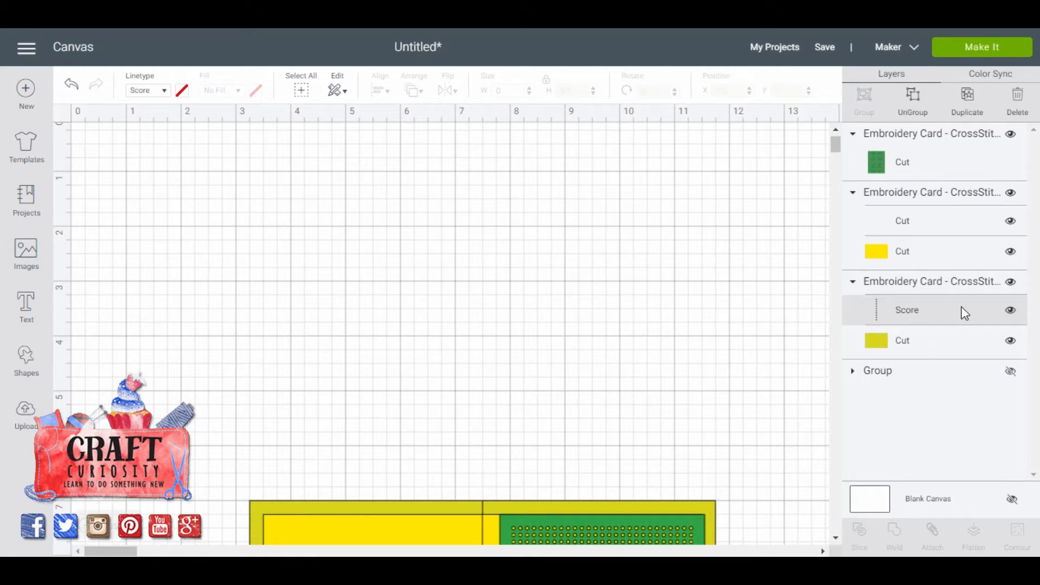
left_click(935, 286)
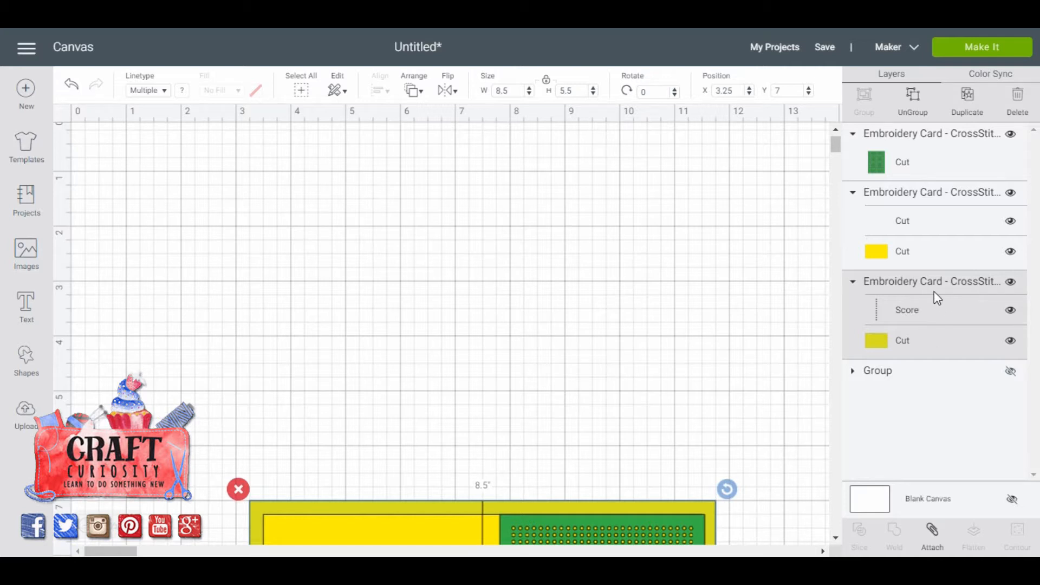
left_click(933, 537)
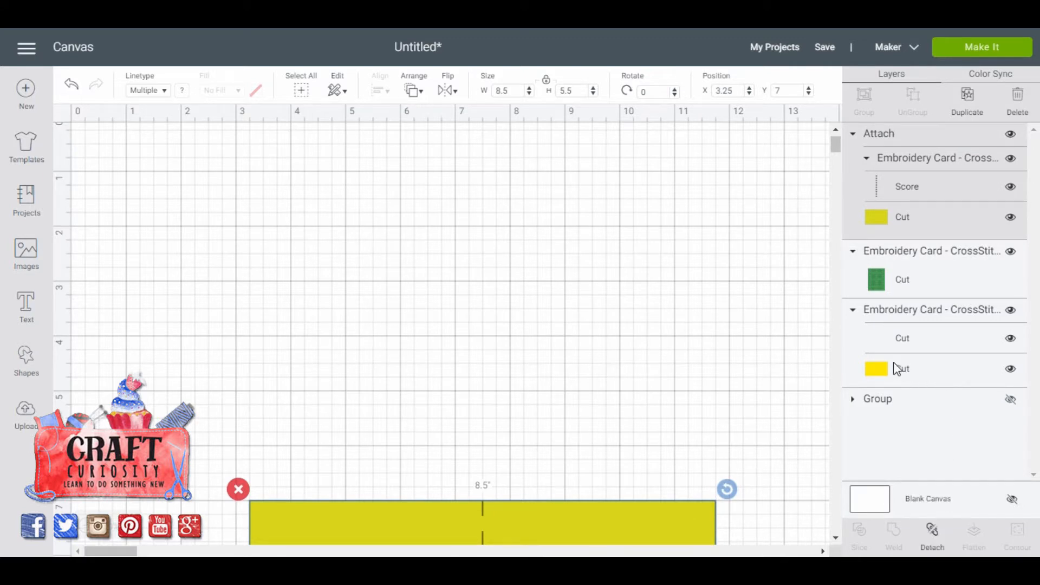
Change the fold line of the bright yellow insert to Score and attach it to the insert.
left_click(941, 313)
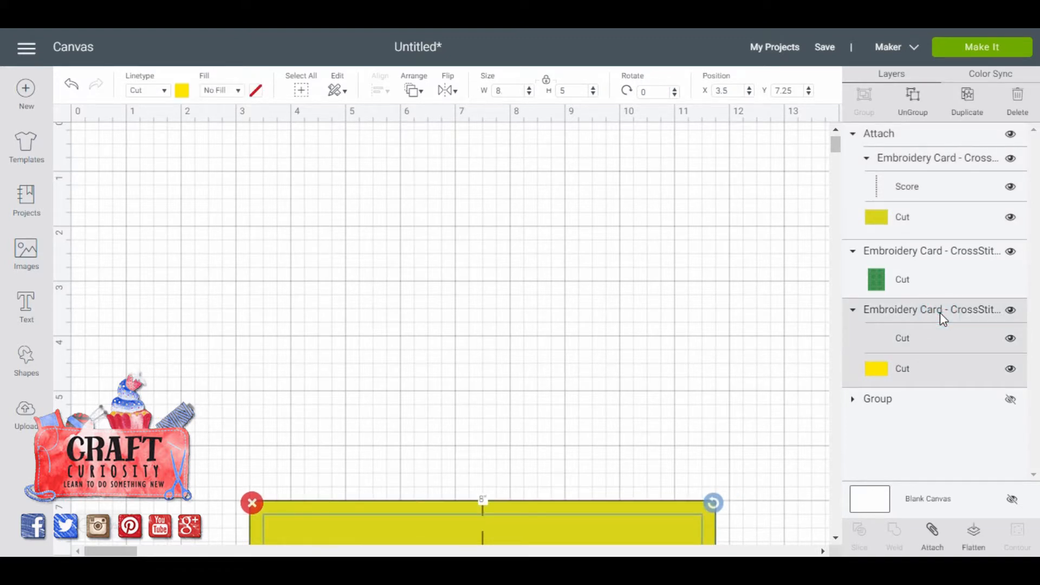
left_click(909, 339)
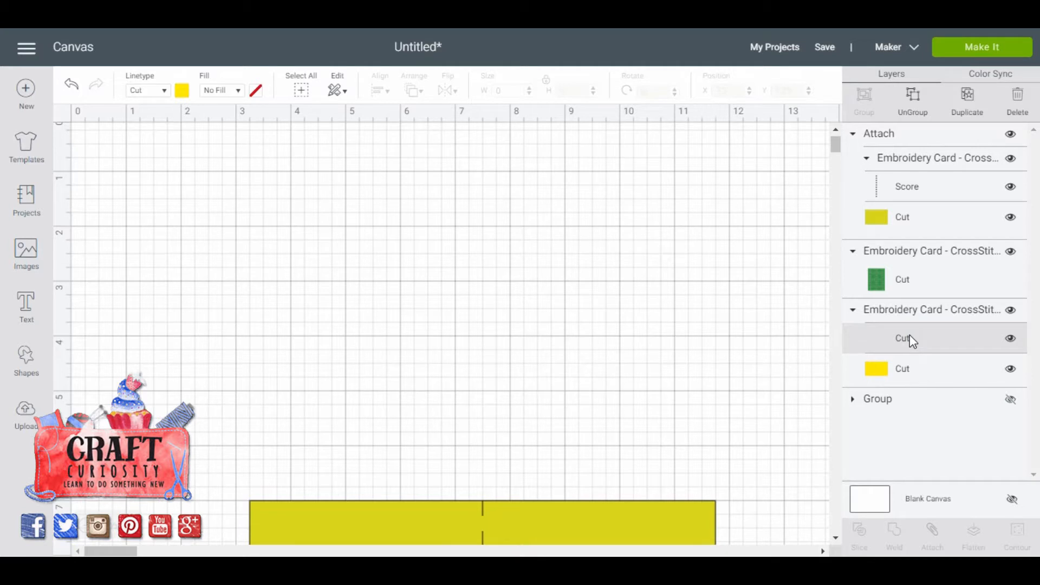
left_click(163, 91)
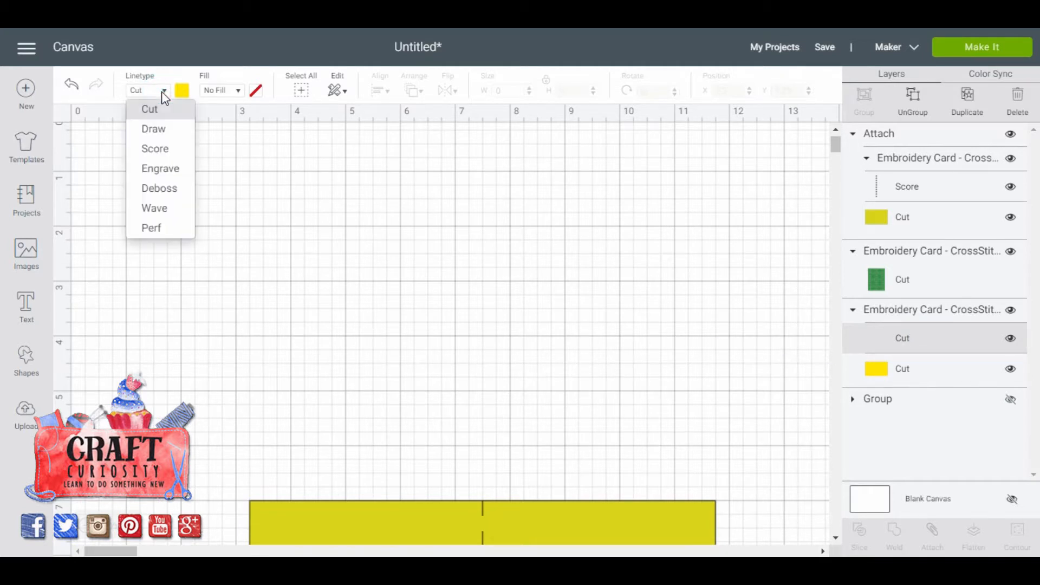
left_click(154, 149)
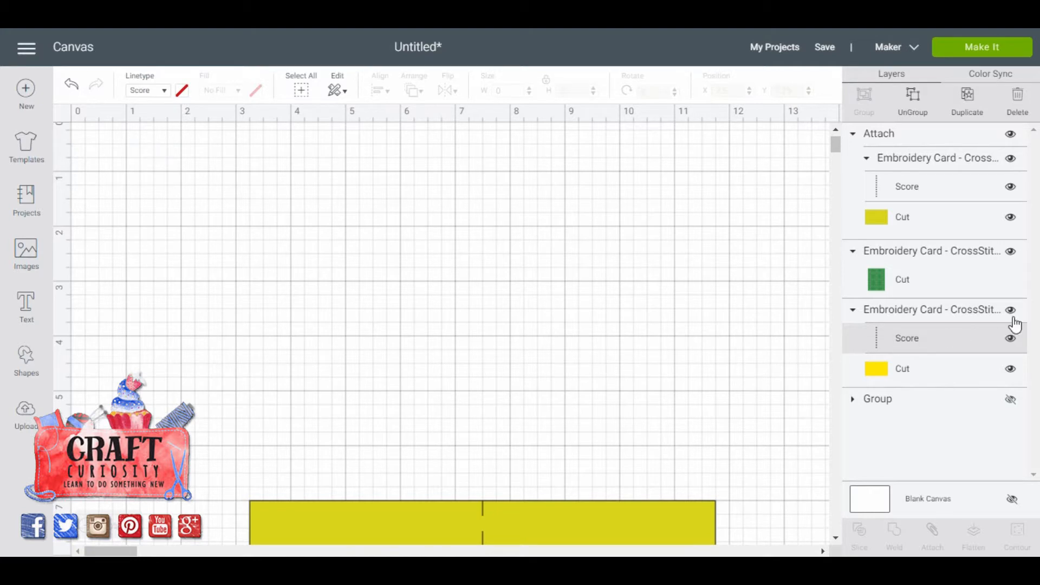
left_click(925, 309)
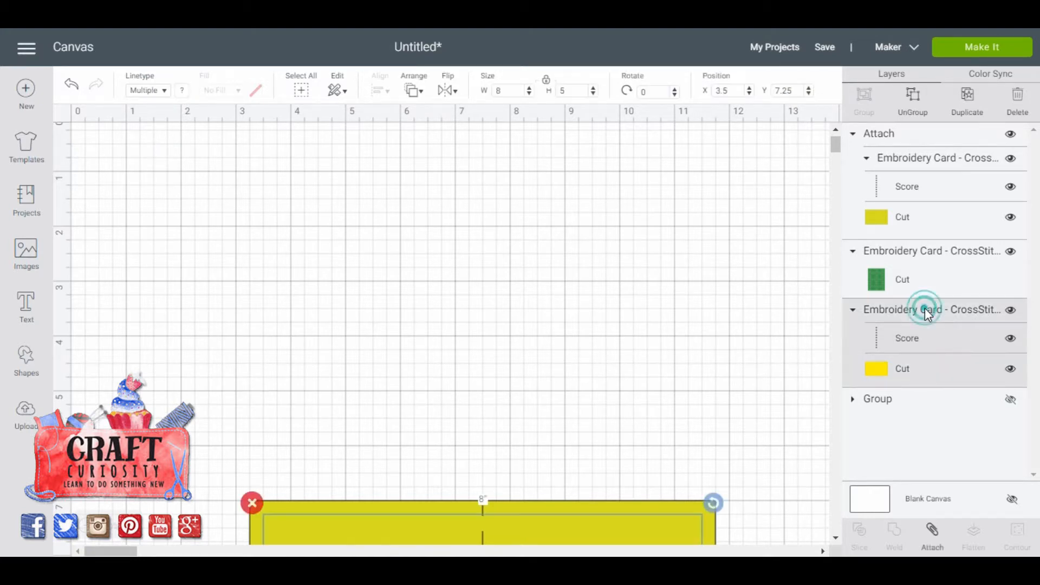
left_click(933, 532)
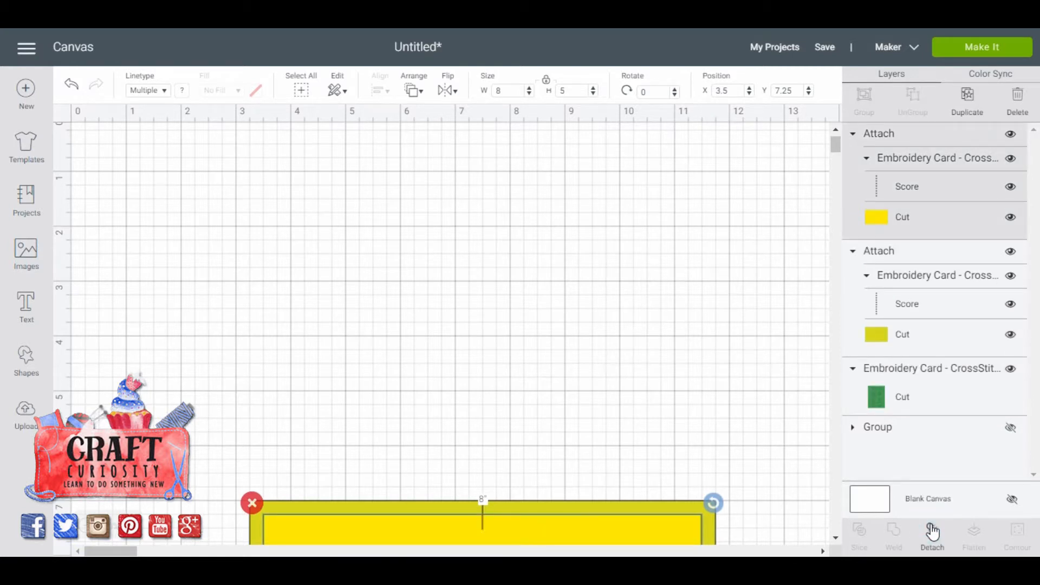
Move the green cross-stitch panel to the top of the layer order, above both attached card pieces.
left_click(942, 383)
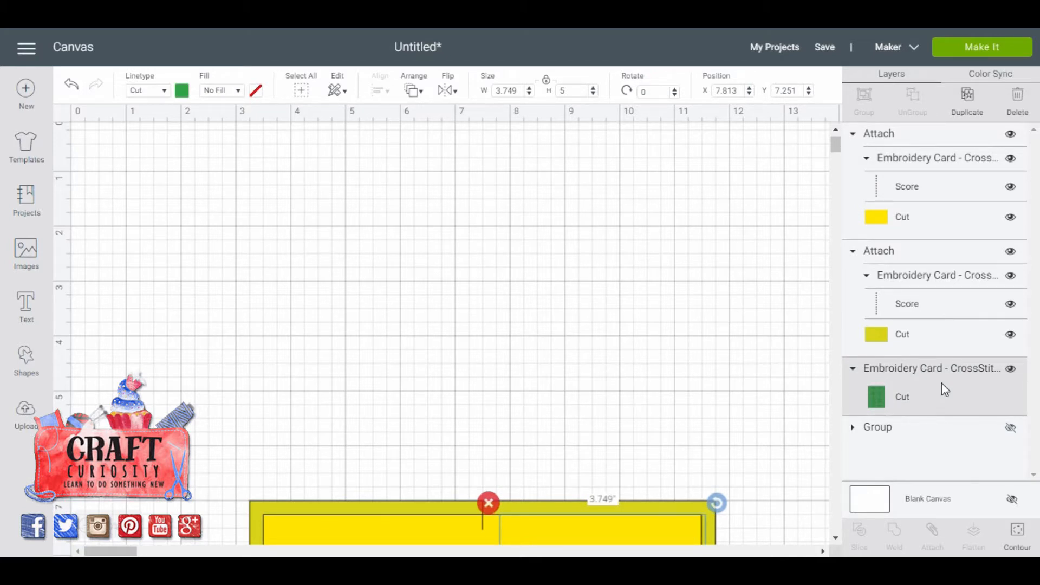
left_click(944, 383)
left_click_drag(944, 383, 938, 133)
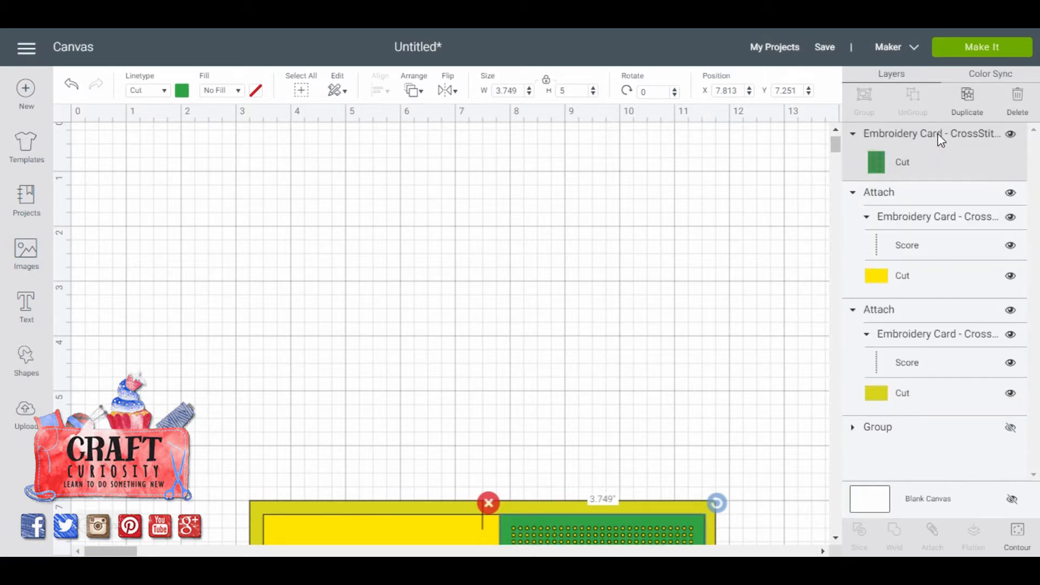
Group the green panel, the bright yellow insert and the olive base of the smaller card, and collapse the group.
left_click(835, 539)
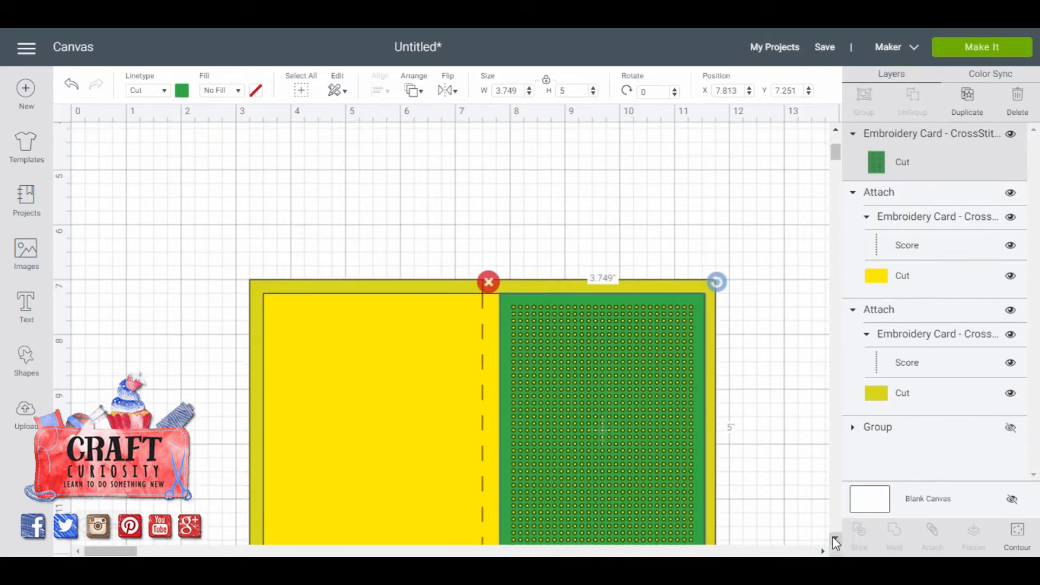
left_click(835, 540)
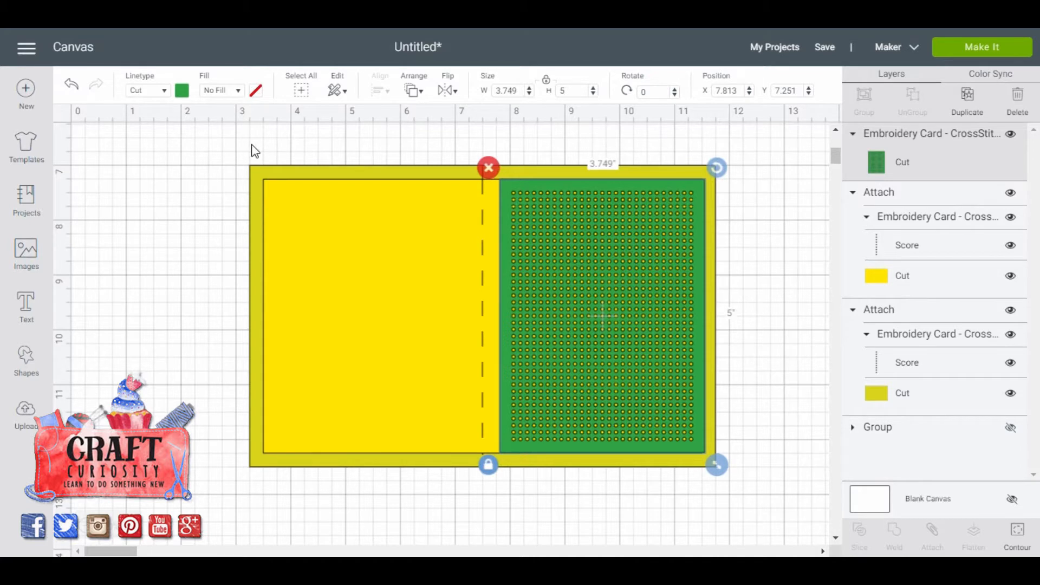
left_click_drag(209, 146, 778, 500)
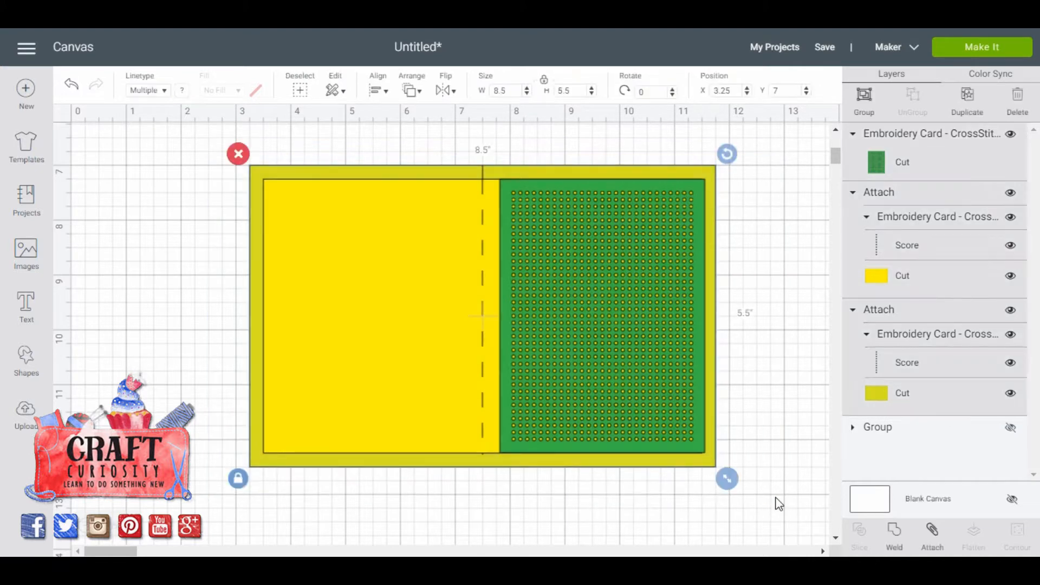
left_click(866, 99)
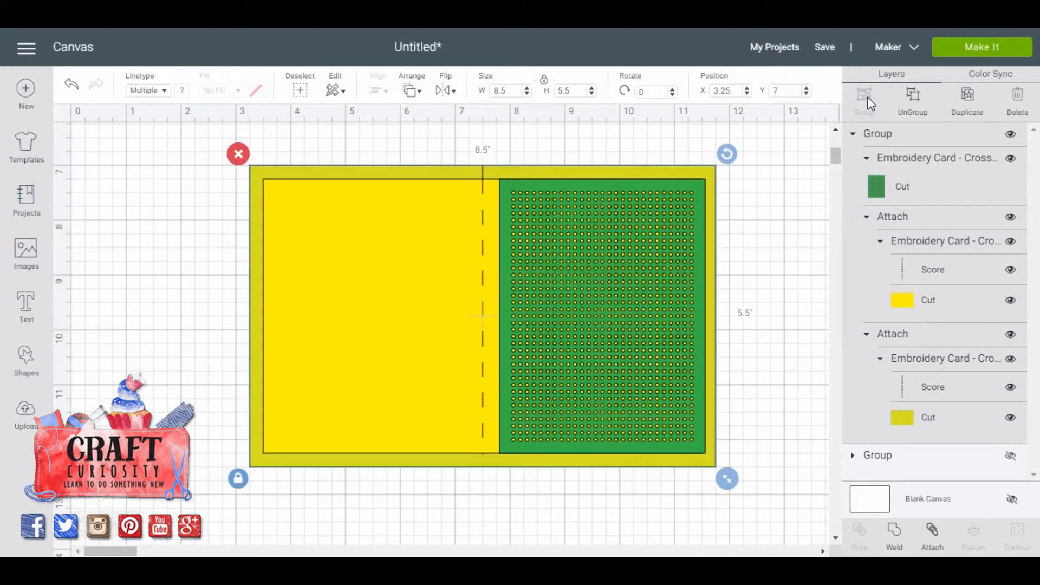
left_click(853, 136)
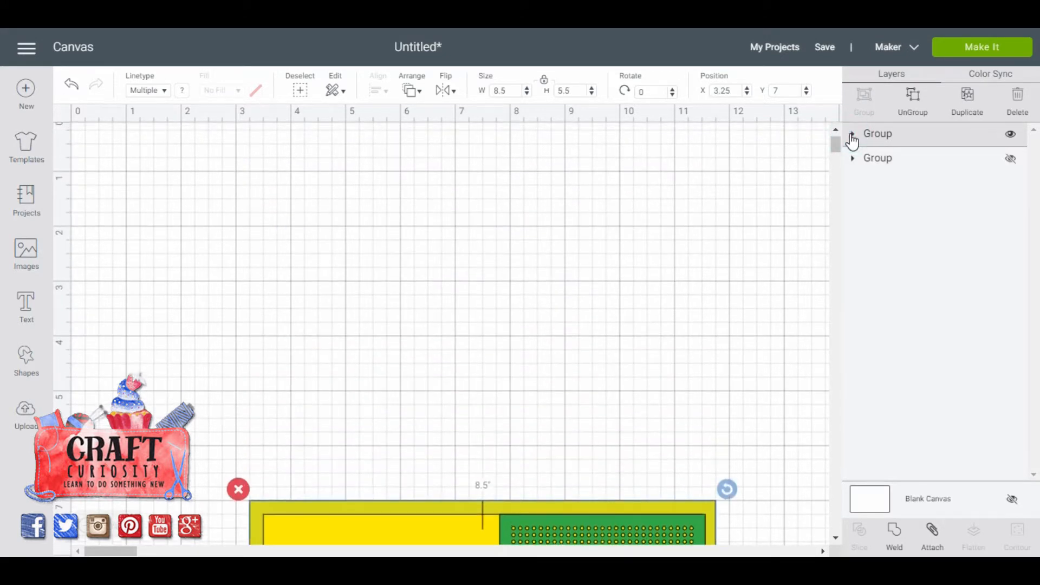
Hide the smaller card's group, show the larger red and orange card, and ungroup it into its separate pieces.
left_click(1011, 135)
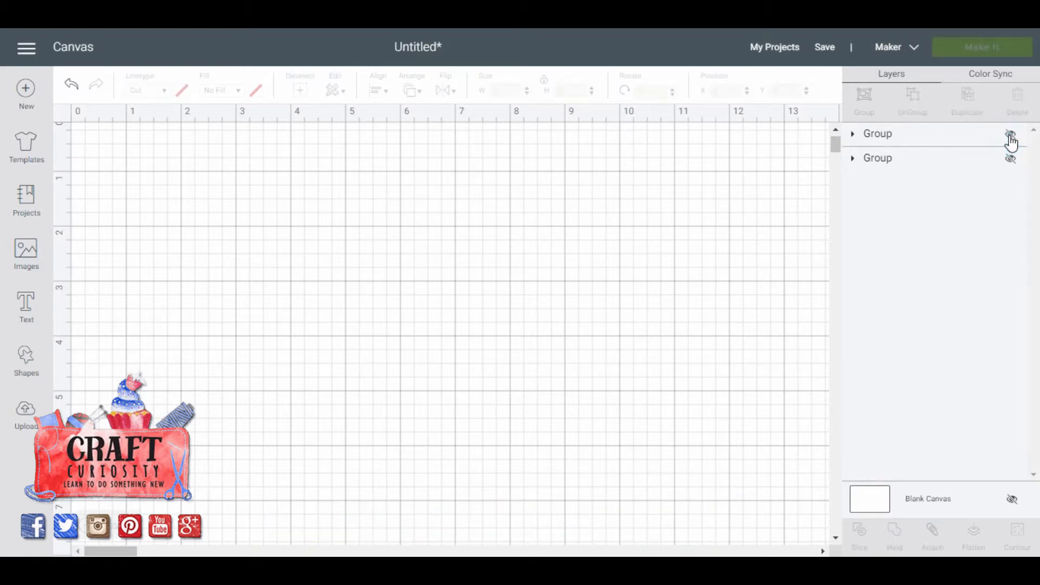
left_click(1011, 161)
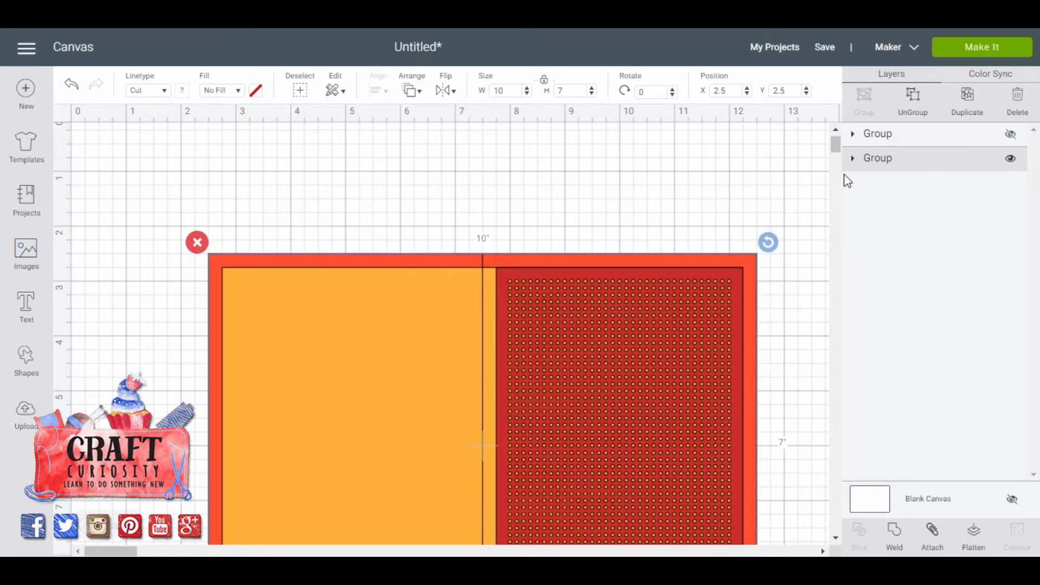
left_click(853, 160)
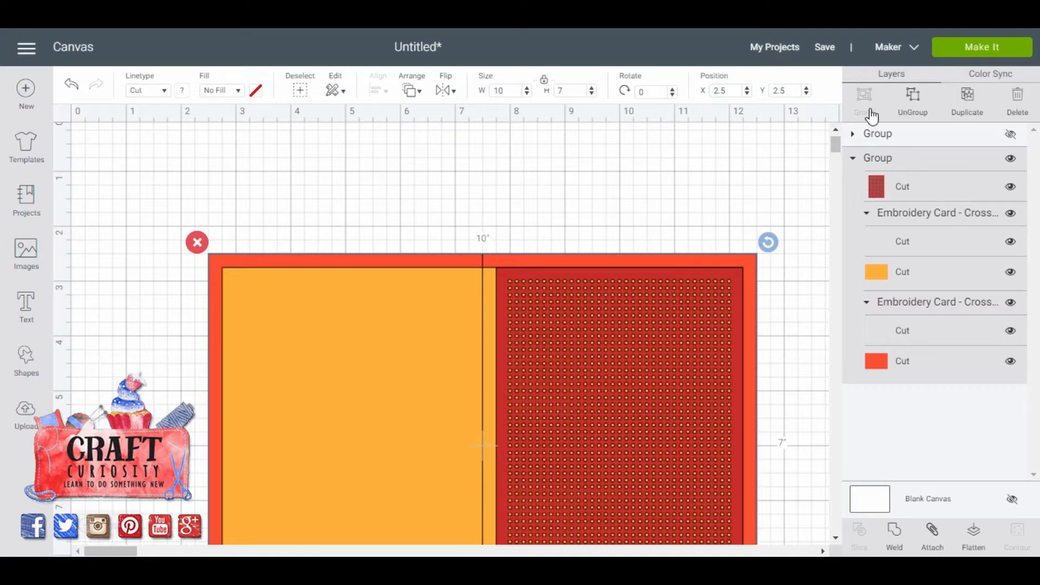
left_click(912, 102)
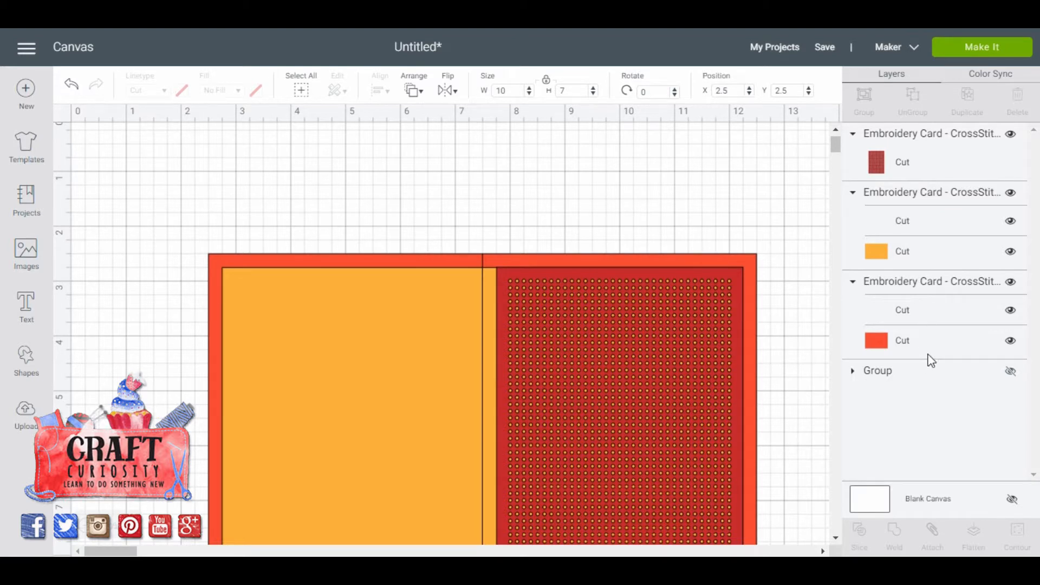
Change the fold line of the larger card's orange-red base to Score and attach it to the base.
left_click(959, 284)
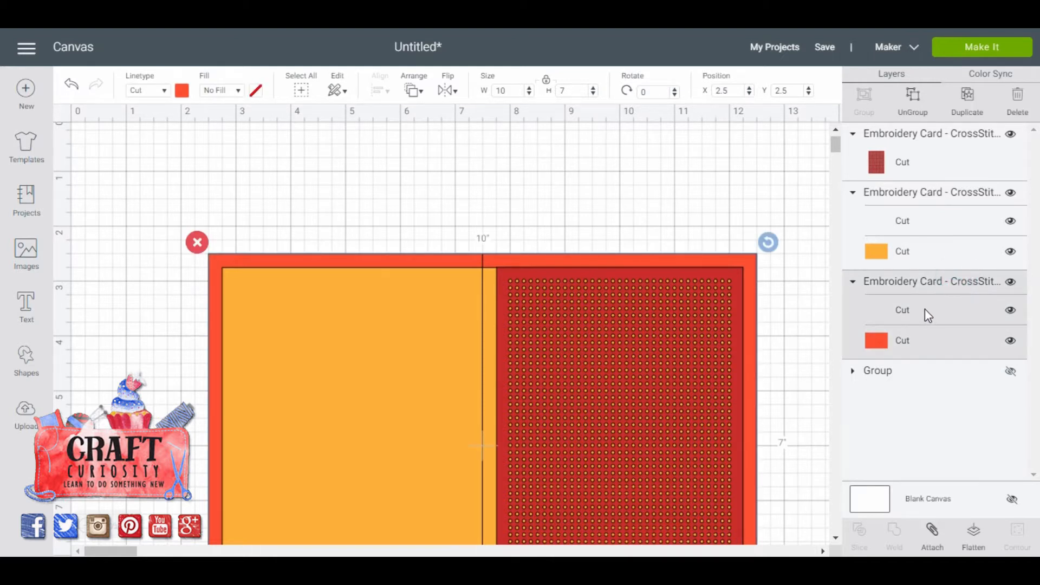
left_click(895, 316)
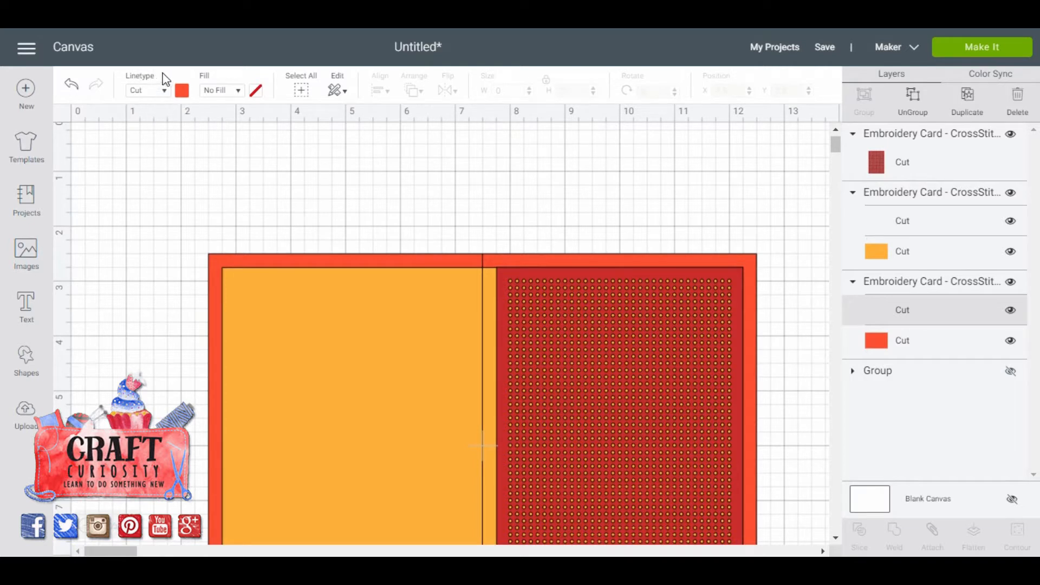
left_click(164, 90)
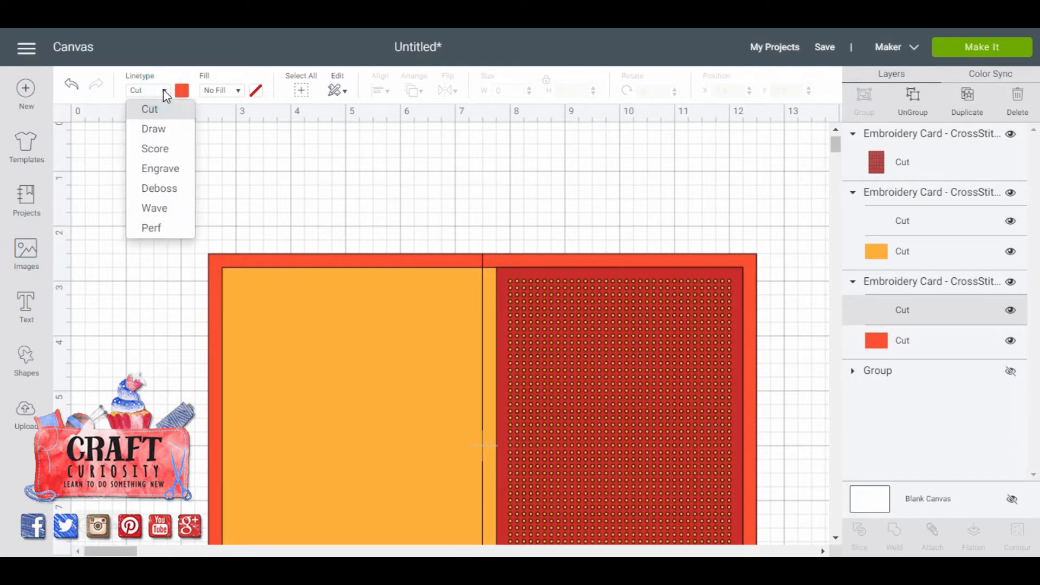
left_click(159, 155)
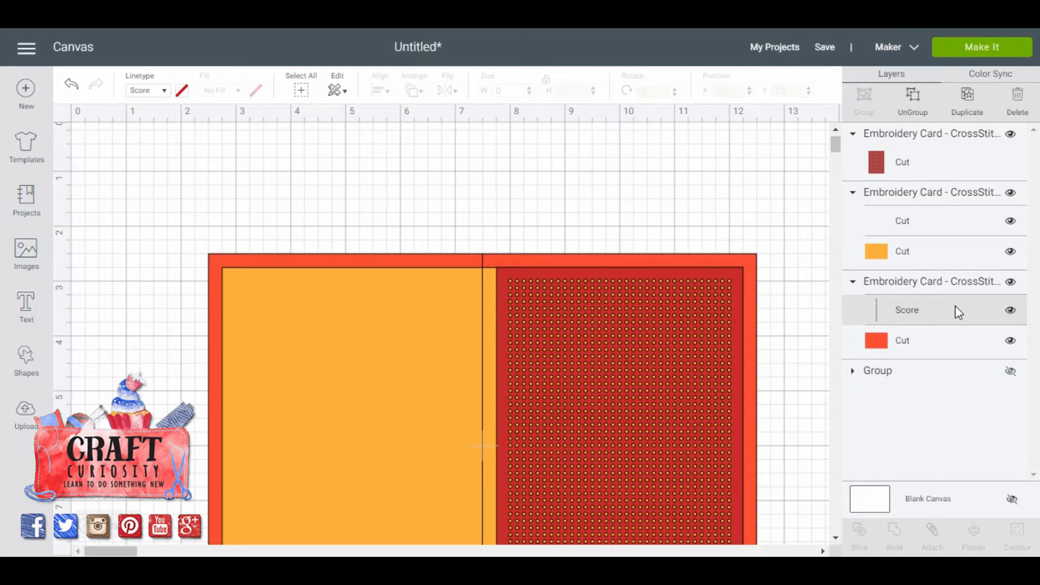
left_click(954, 288)
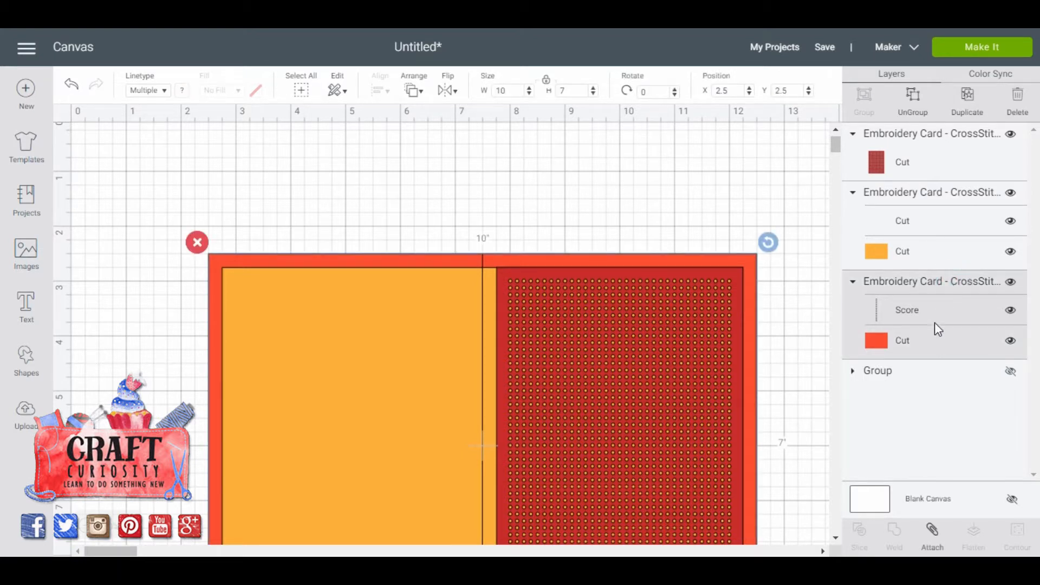
left_click(933, 534)
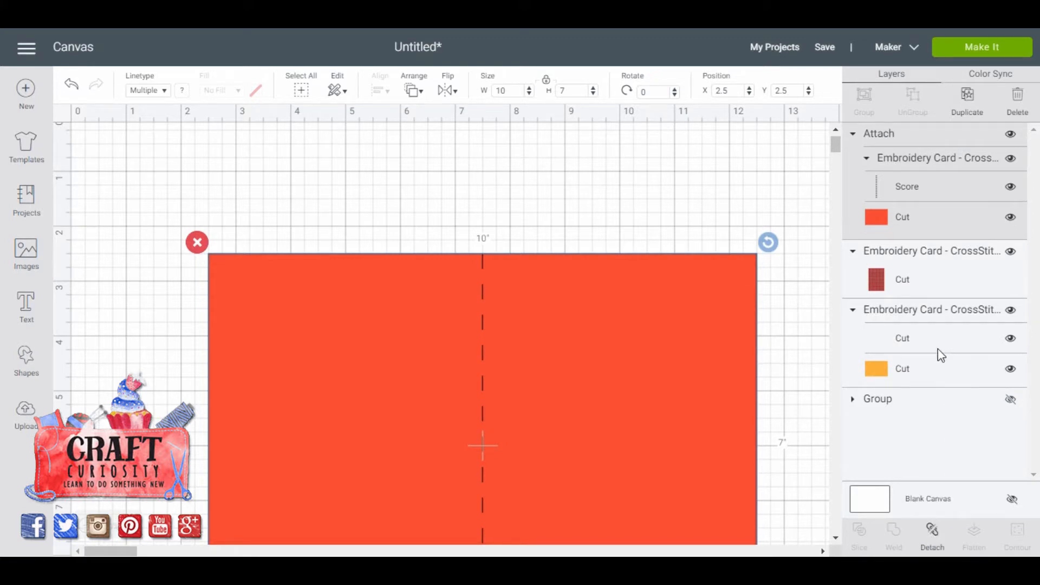
Change the fold line of the light orange insert to Score and attach it to the insert.
left_click(920, 312)
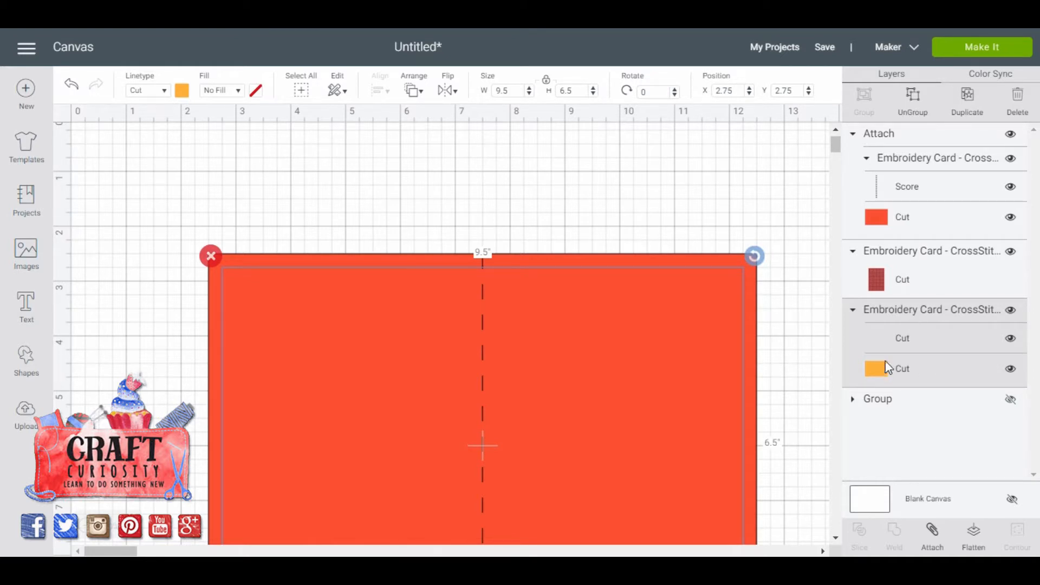
left_click(884, 336)
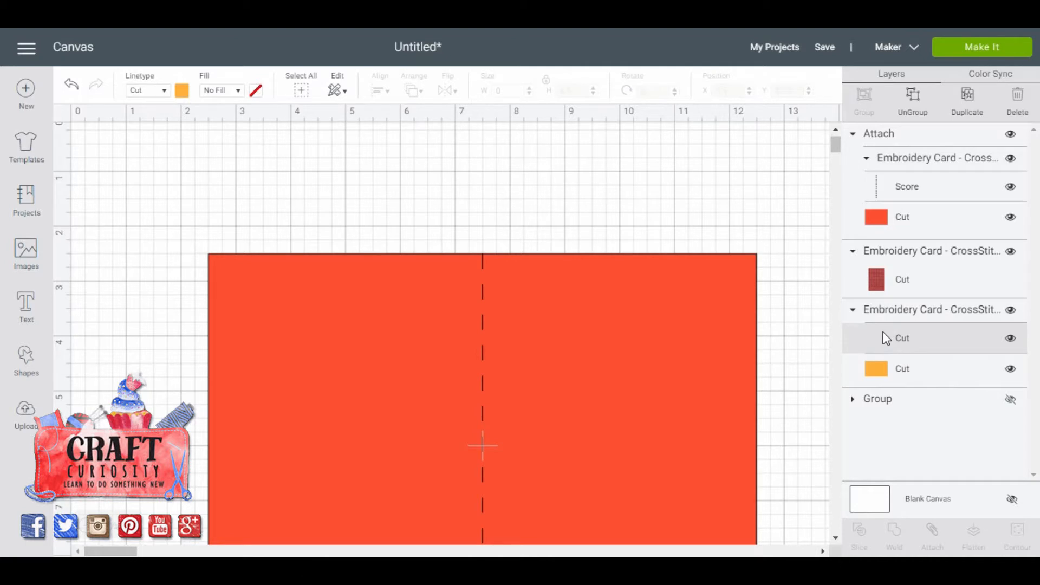
left_click(165, 92)
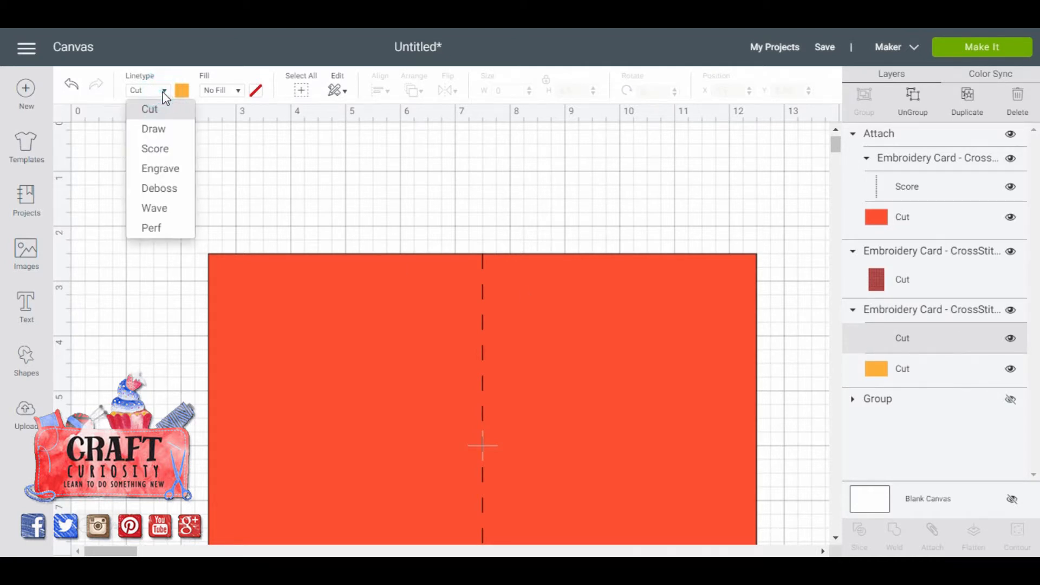
left_click(157, 149)
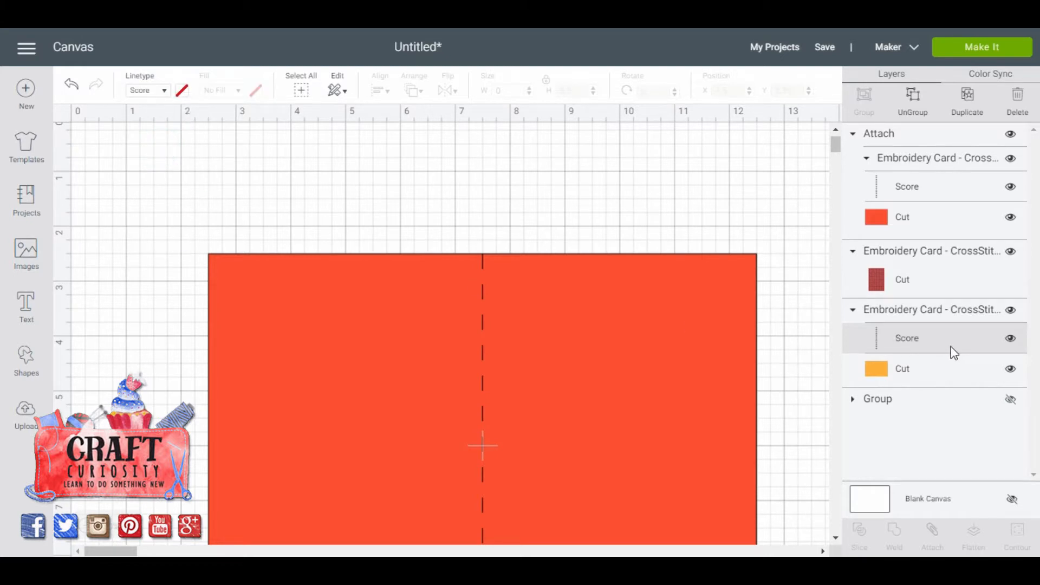
left_click(944, 315)
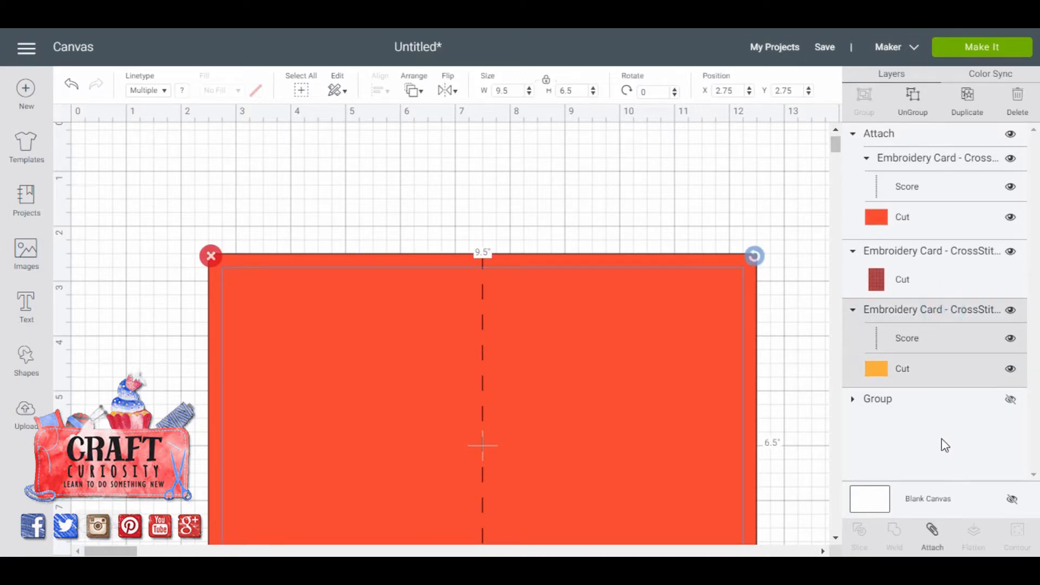
left_click(933, 532)
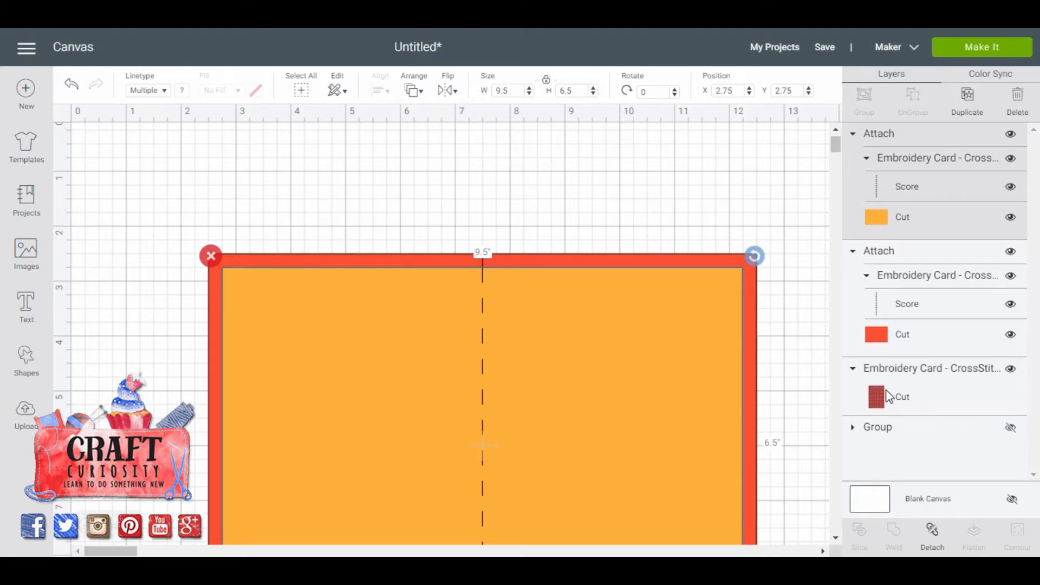
Move the red cross-stitch panel to the top of the layer order and group all pieces of the larger card.
left_click_drag(889, 397, 893, 134)
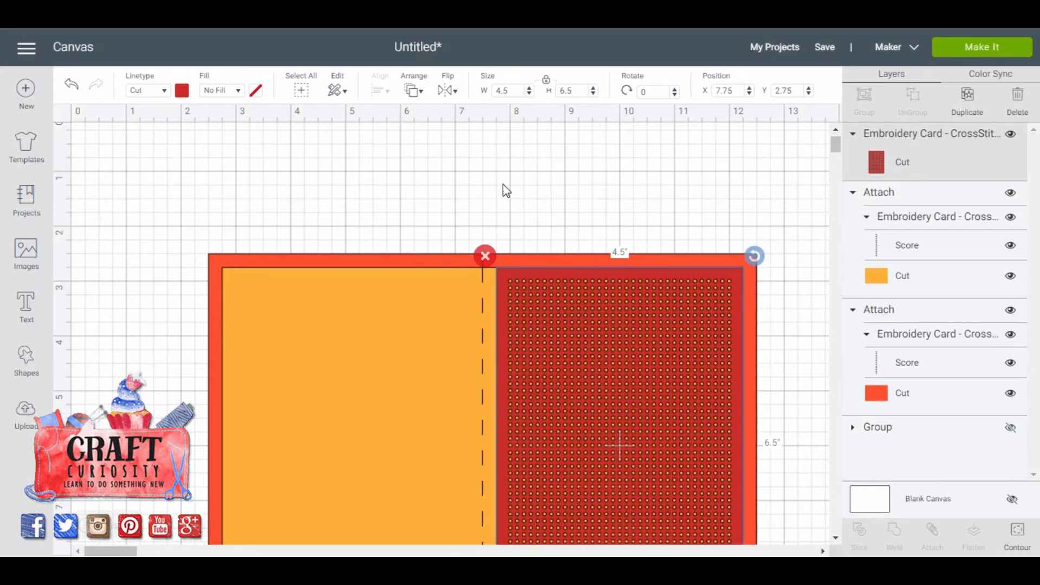
left_click_drag(145, 191, 798, 478)
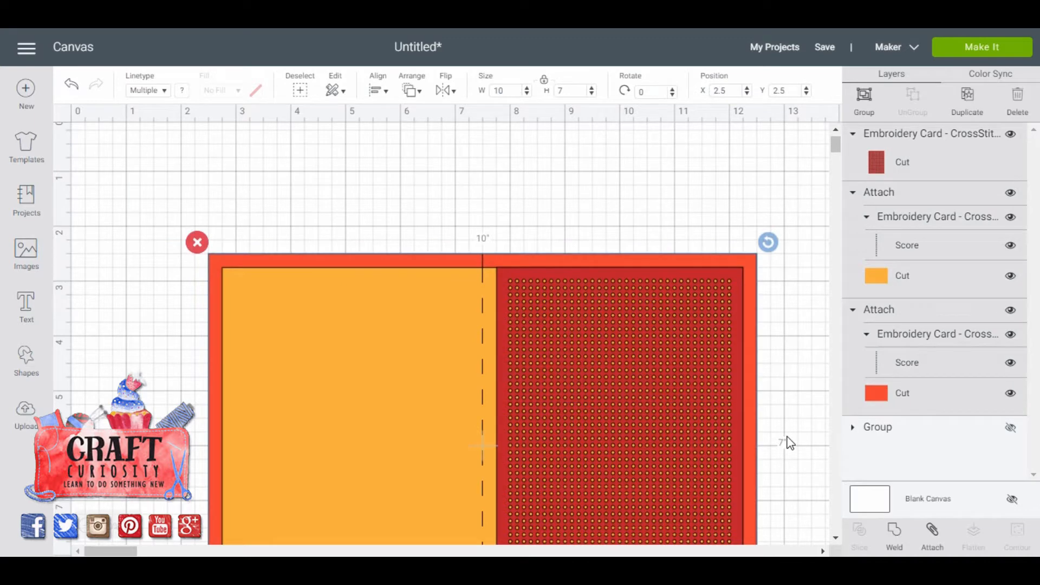
left_click(864, 94)
left_click(850, 133)
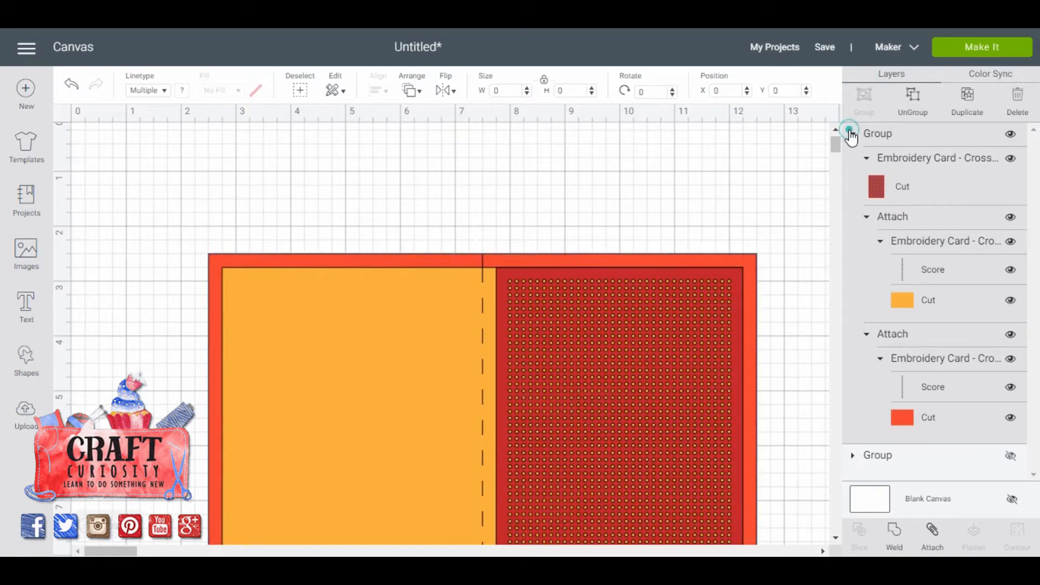
Show the smaller card's group and move it above the larger card in the layer order.
left_click(1011, 159)
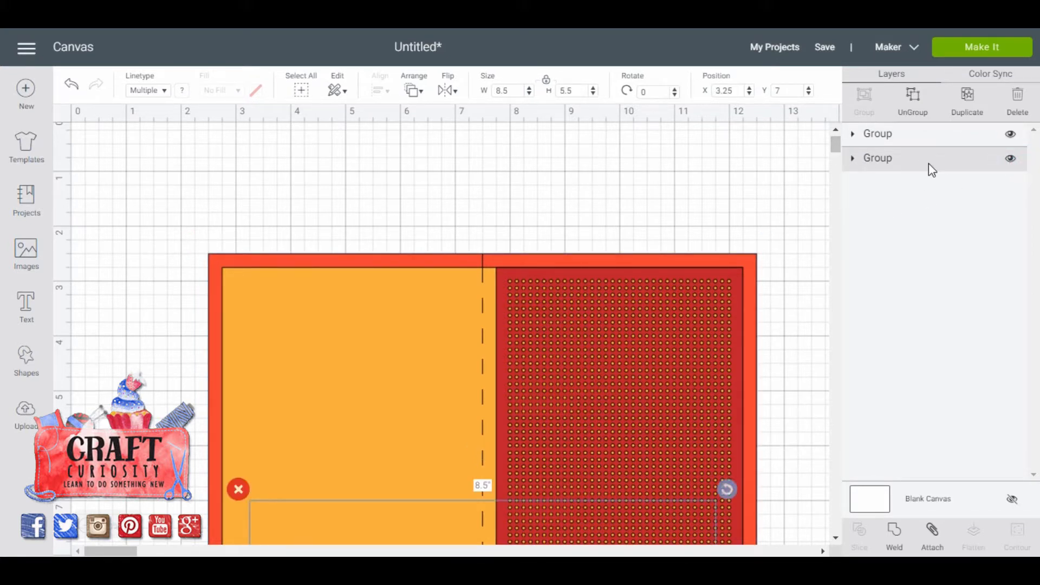
left_click_drag(935, 165, 935, 139)
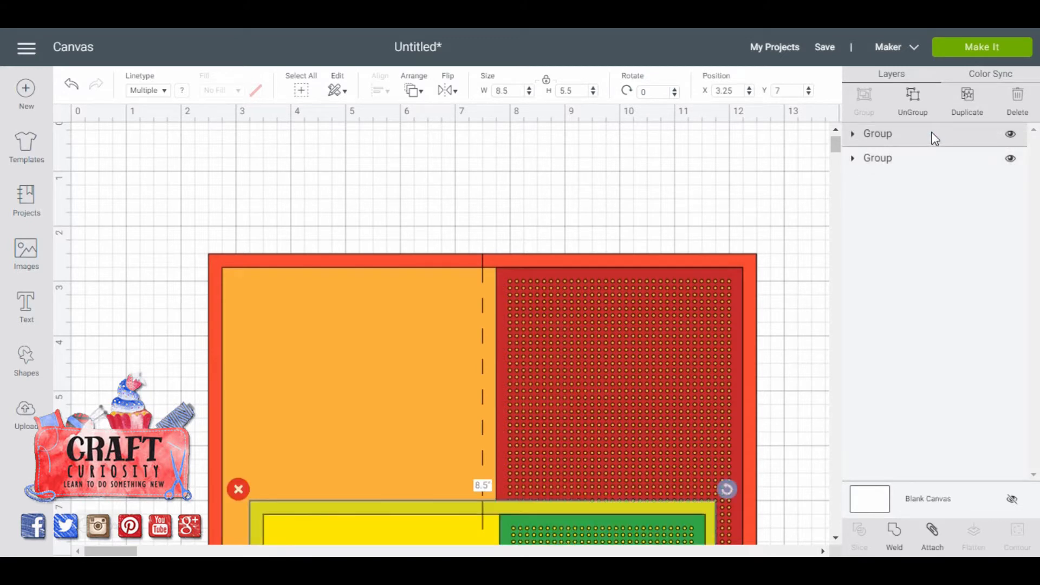
left_click(835, 538)
left_click(835, 536)
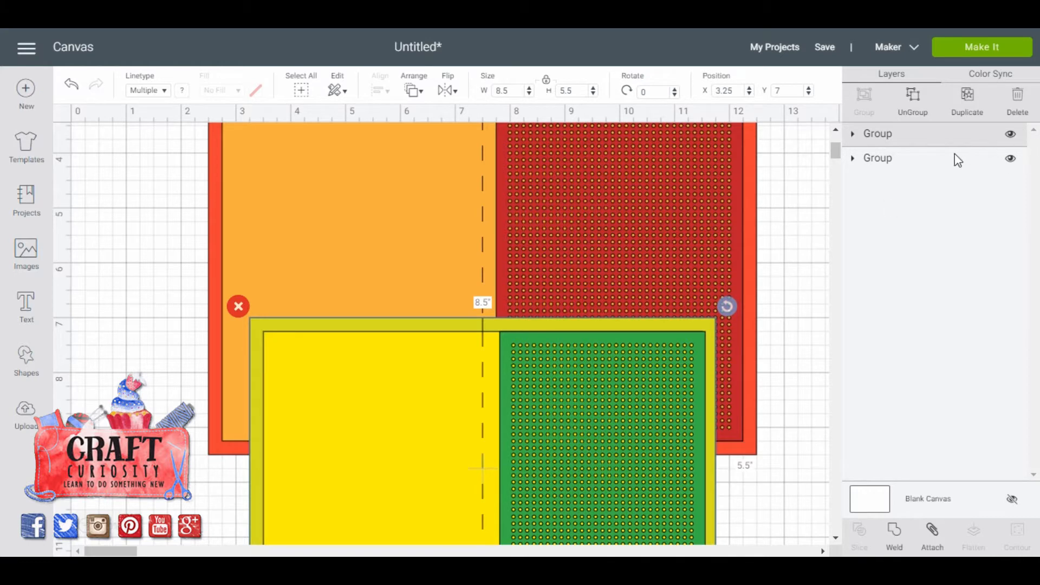
Examine the layers inside the larger card's group and inside the smaller card's group.
left_click(852, 160)
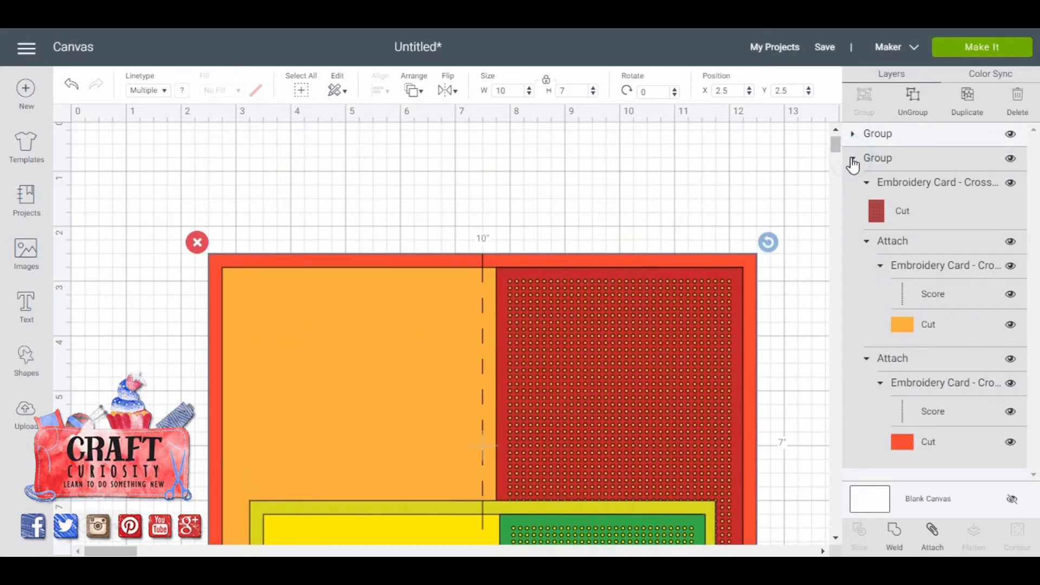
left_click(853, 160)
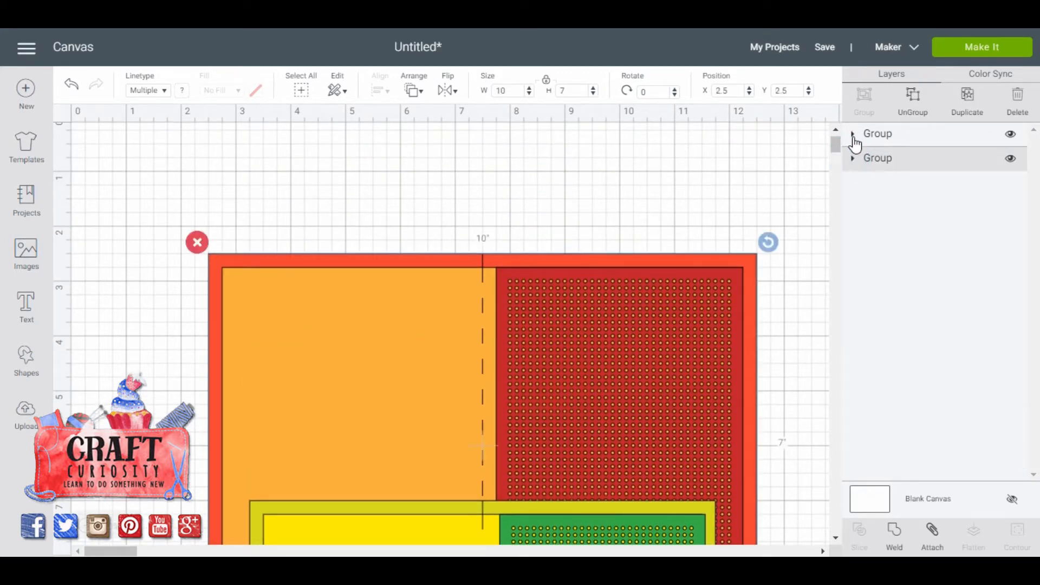
left_click(853, 134)
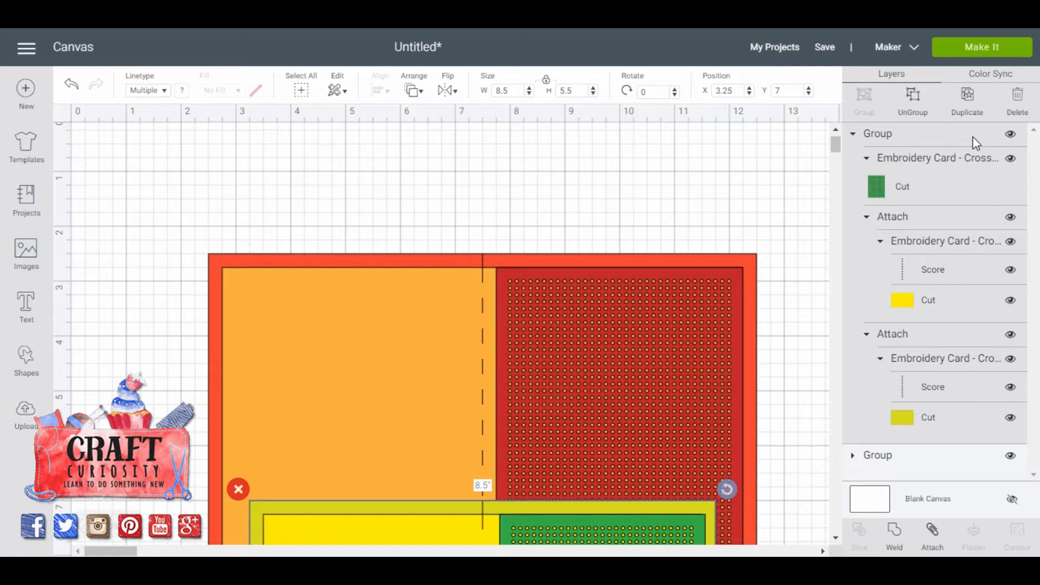
Hide the smaller card's bright yellow insert and olive base, plus the entire larger card group.
left_click(1010, 219)
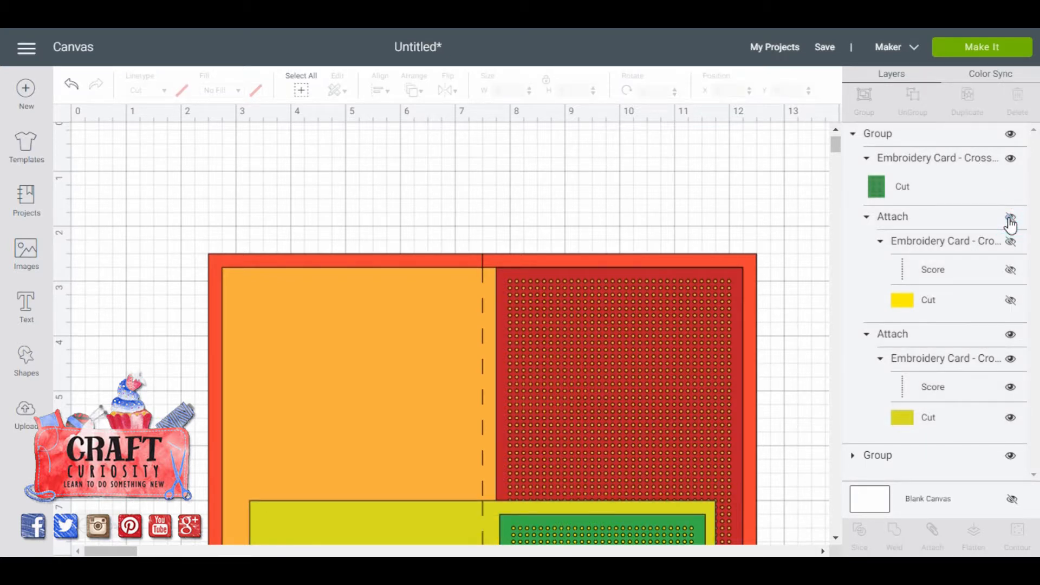
left_click(1011, 334)
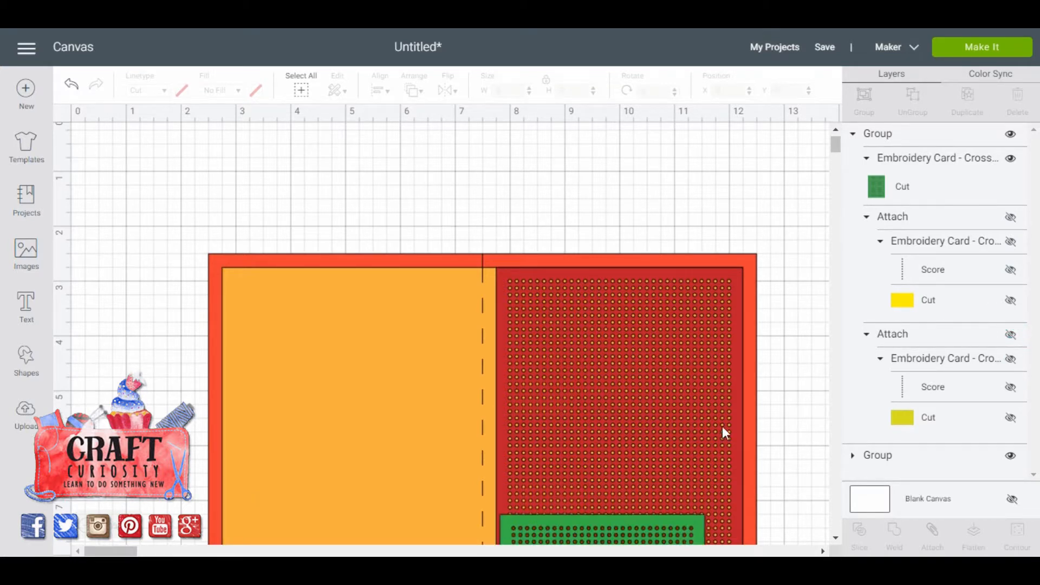
left_click(835, 537)
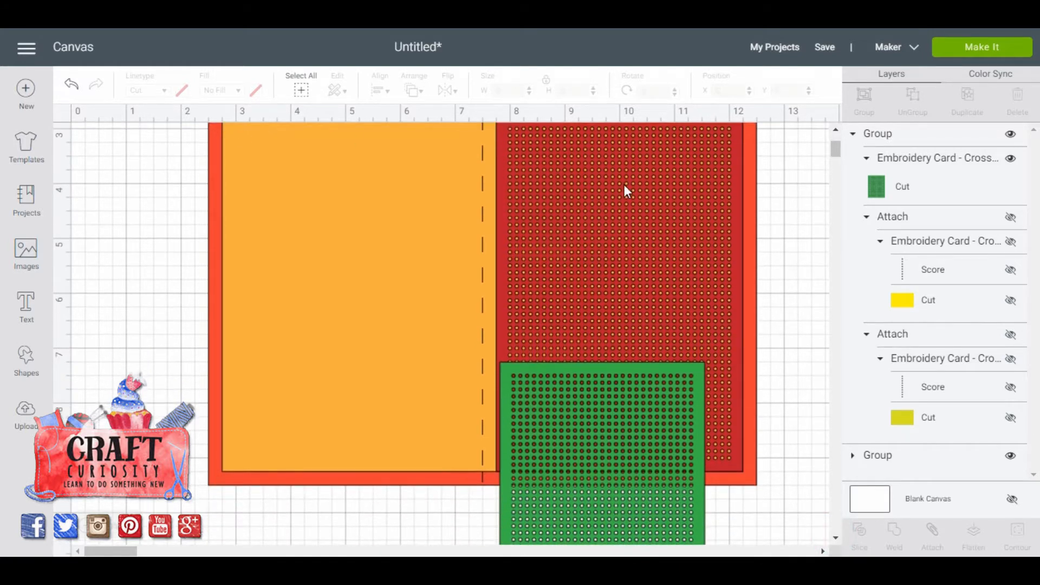
left_click(1012, 457)
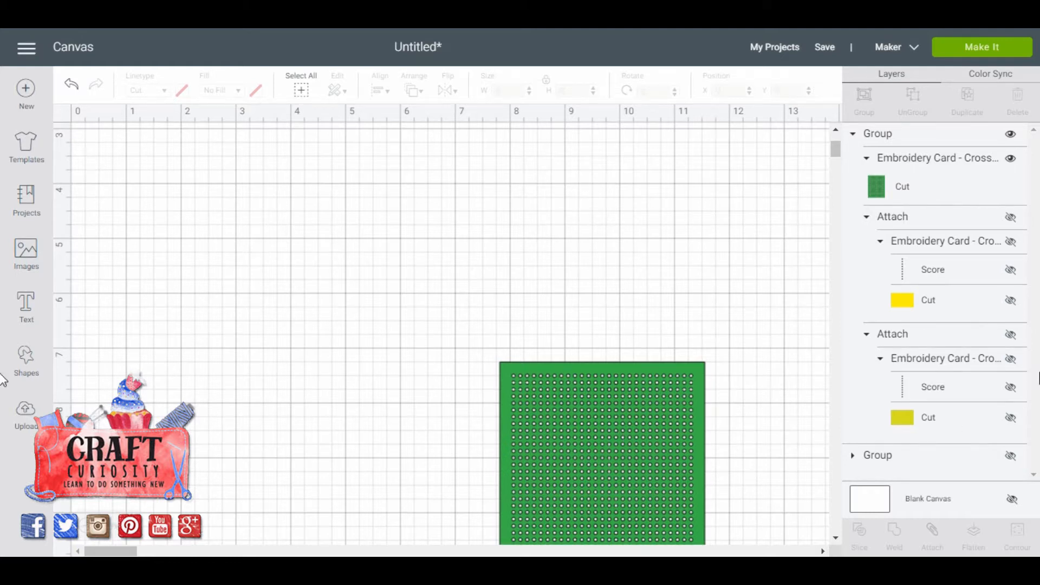
Show the smaller card's attached bright yellow insert and olive base again.
left_click(1011, 218)
left_click(1011, 335)
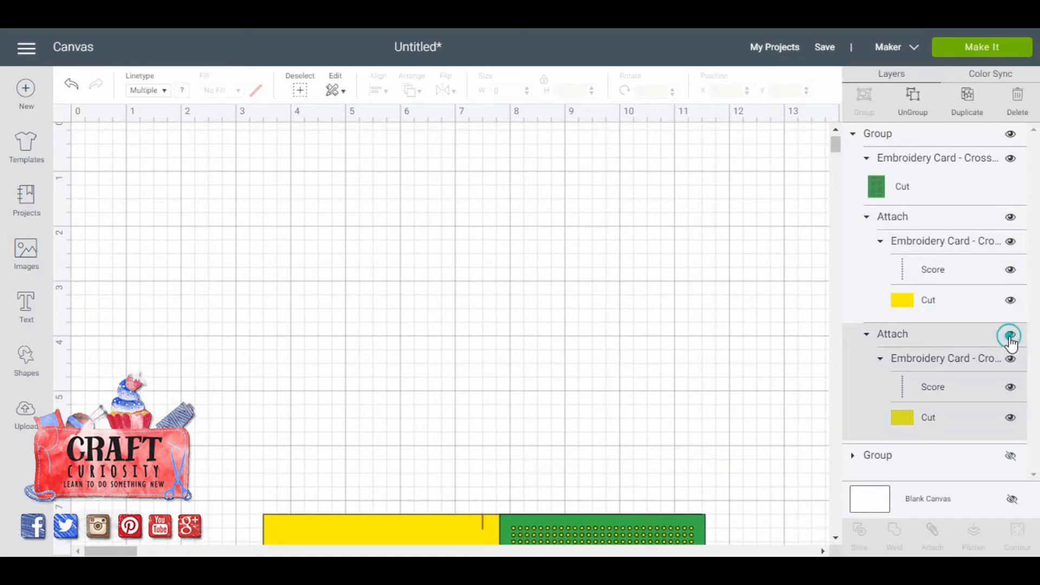
Show the larger card's group again and clear the selection on the canvas.
left_click(1011, 456)
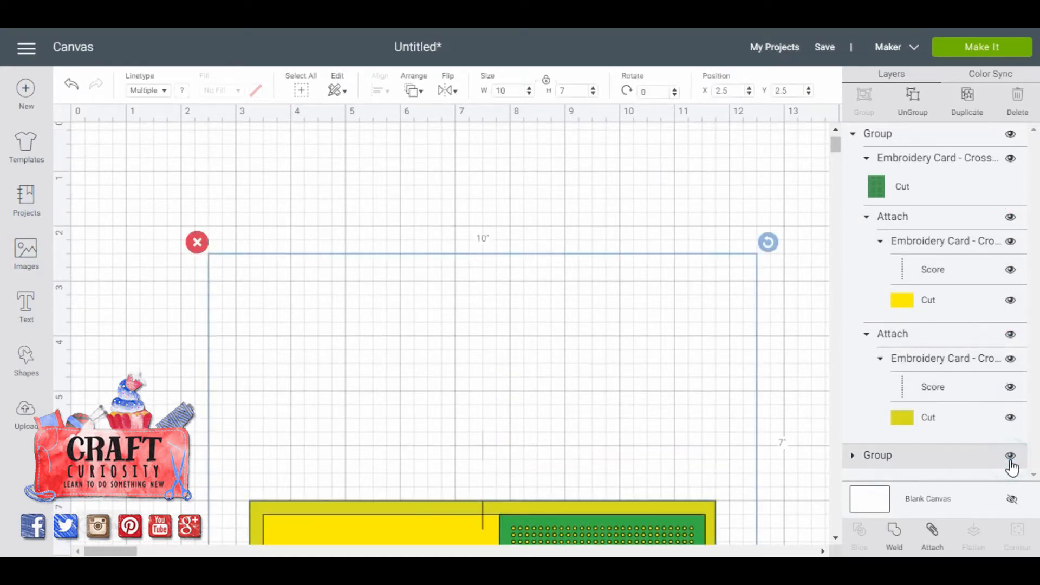
left_click(1013, 498)
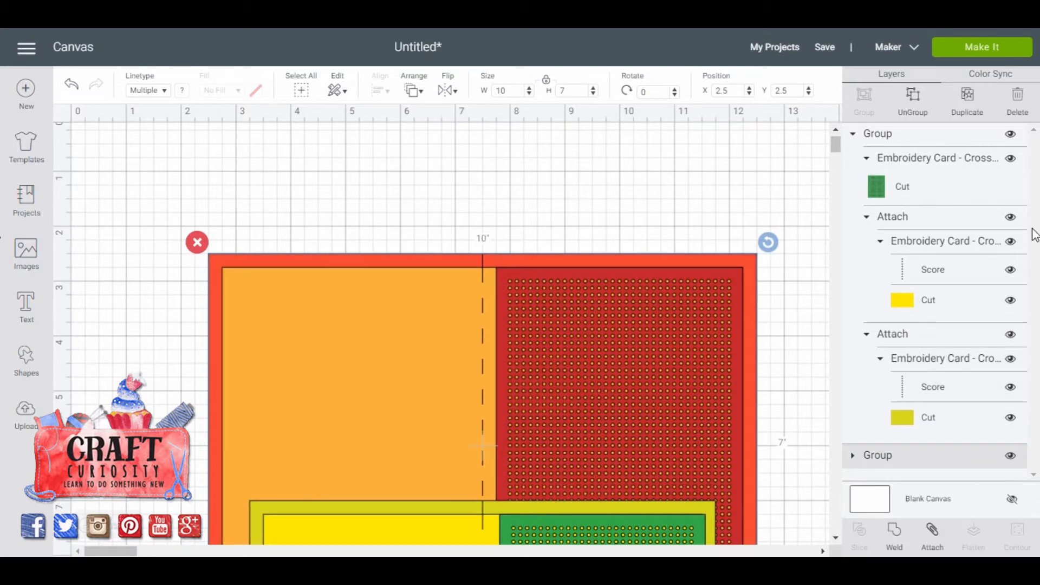
mouse_move(833, 146)
left_mouse_down()
mouse_move(834, 167)
mouse_move(835, 152)
left_mouse_up()
left_click(801, 169)
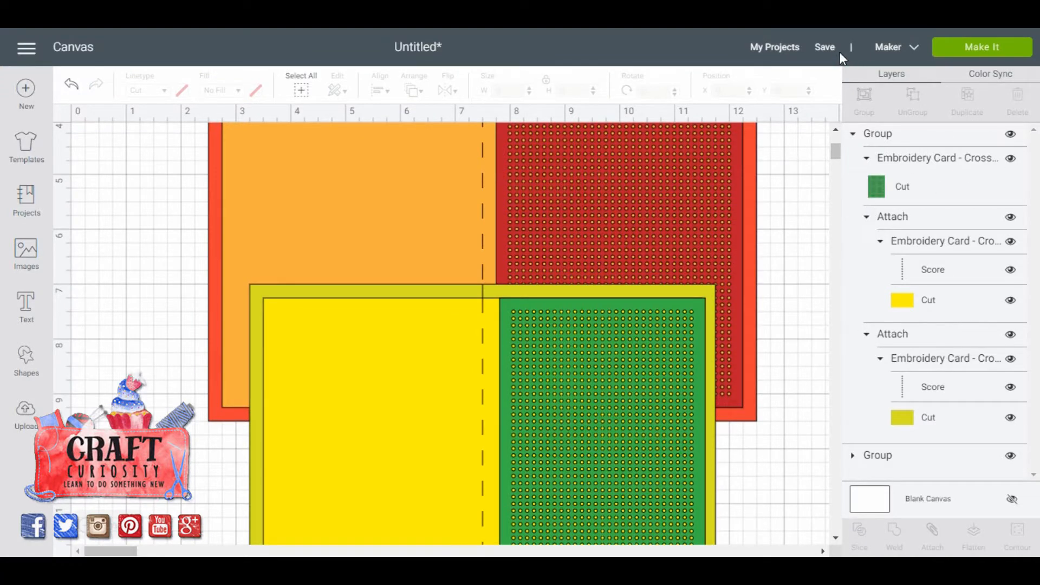
Save the project under the name "Embroidery Cards- CrossStitch".
left_click(824, 48)
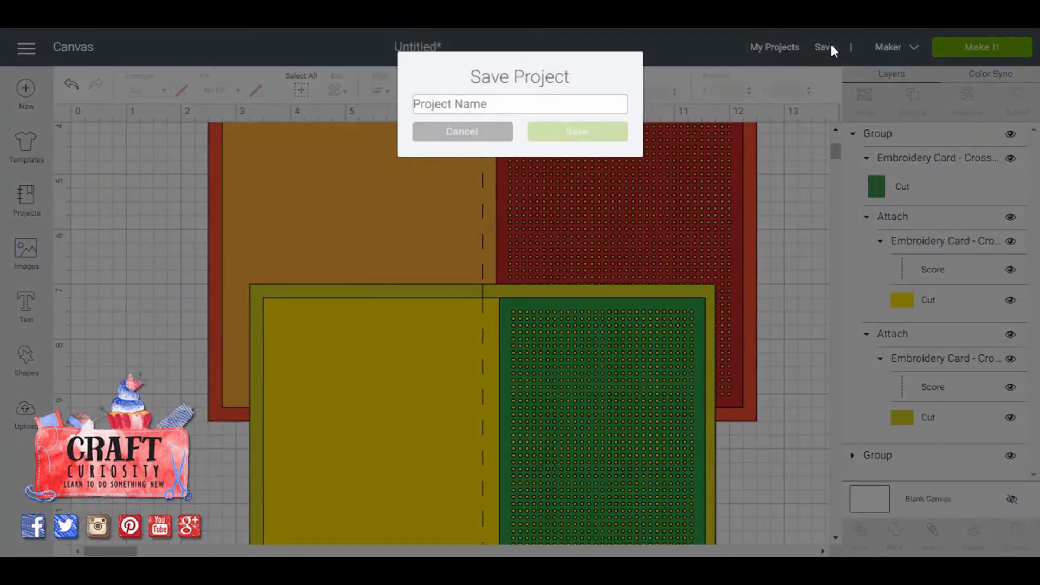
type("Em")
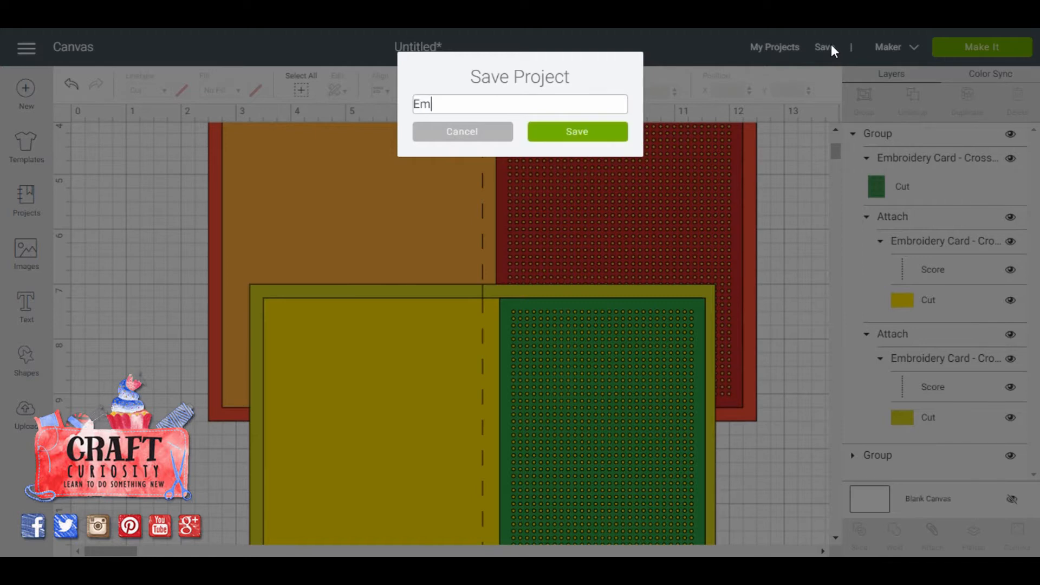
type("broidery Cards- ")
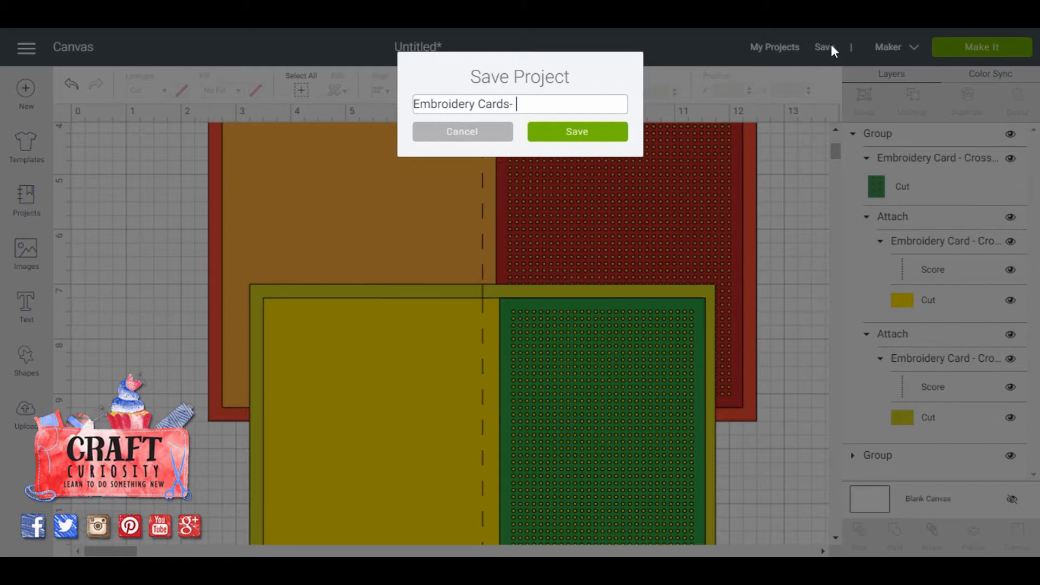
type("CrossStitch")
left_click(580, 136)
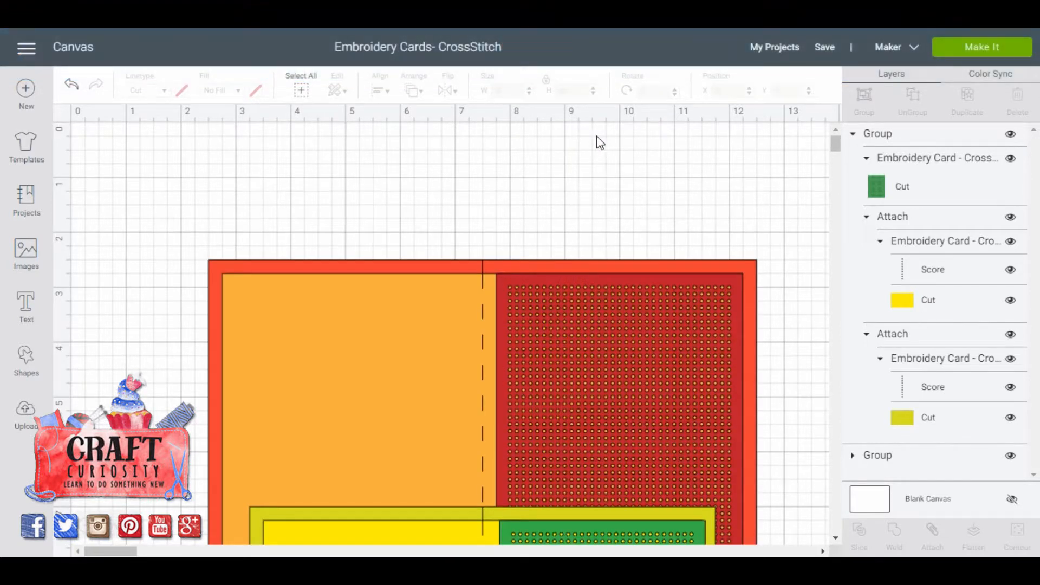
Send the project to mat preparation and set the first mat's material size to 8.5" x 11" (Letter).
left_click(969, 49)
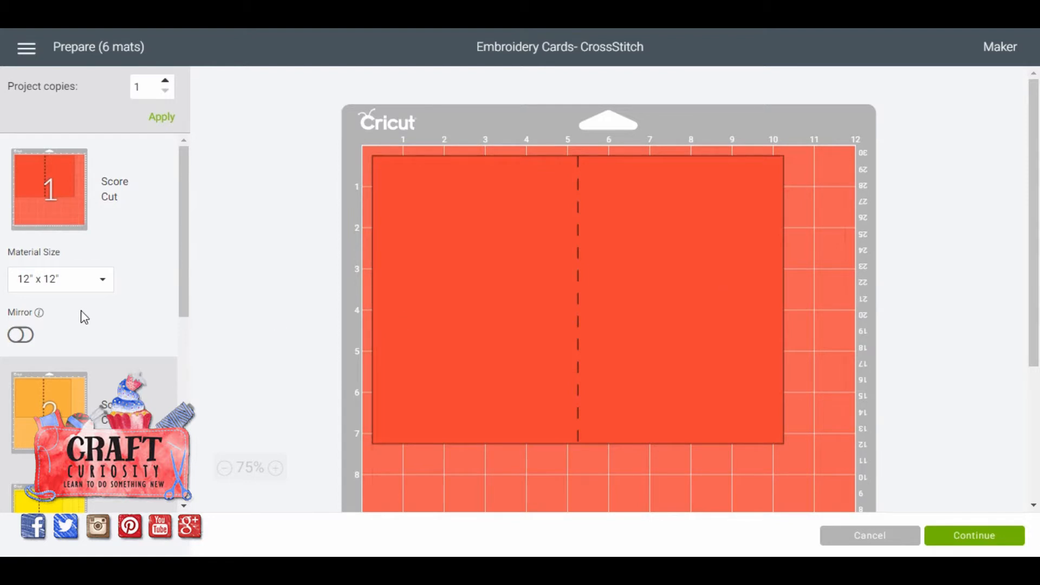
left_click(99, 279)
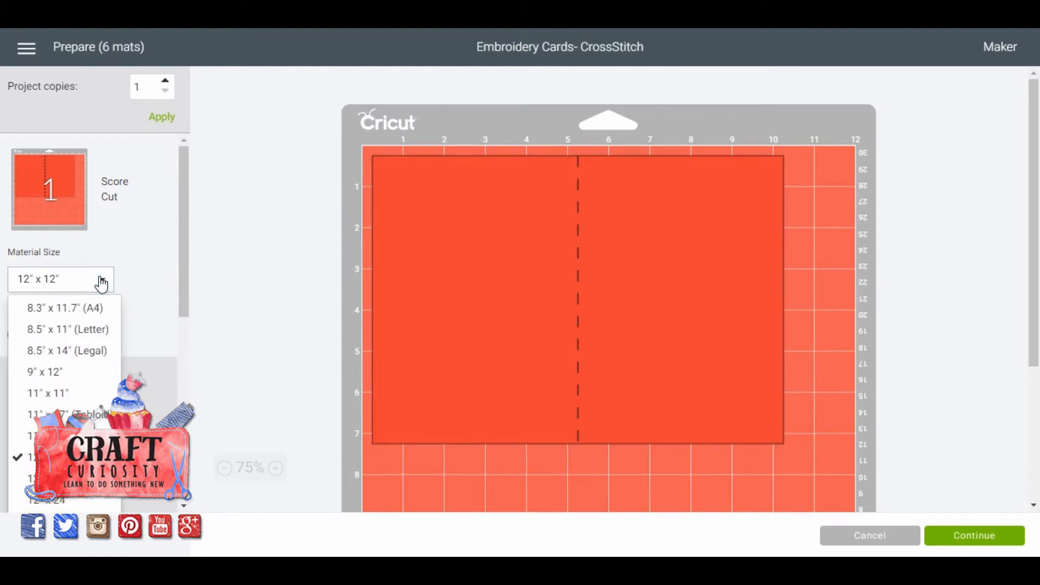
left_click(76, 329)
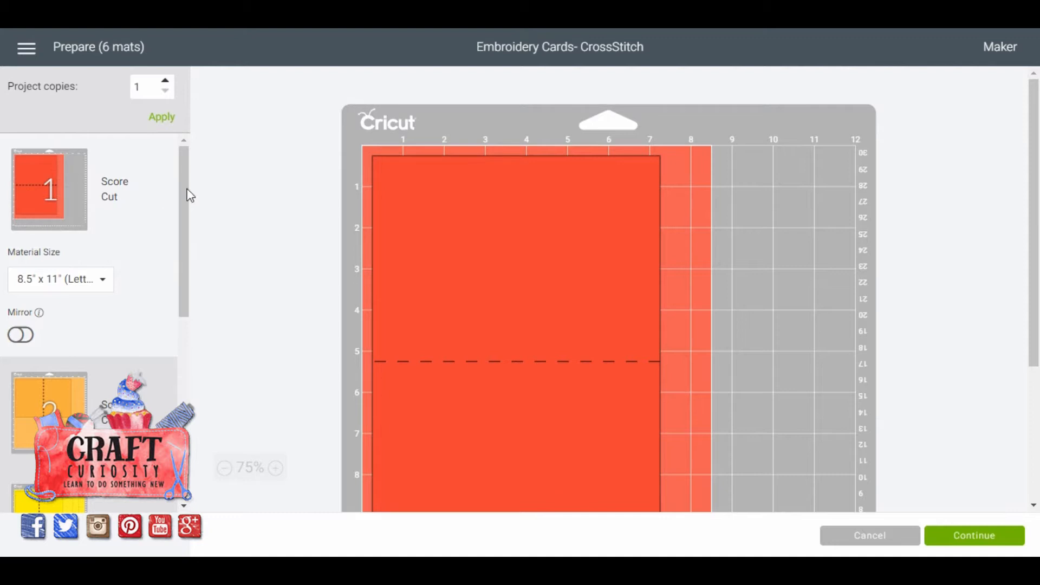
Set the material size of the second mat, the light orange insert, to 8.5" x 11" (Letter).
left_click_drag(186, 168, 190, 262)
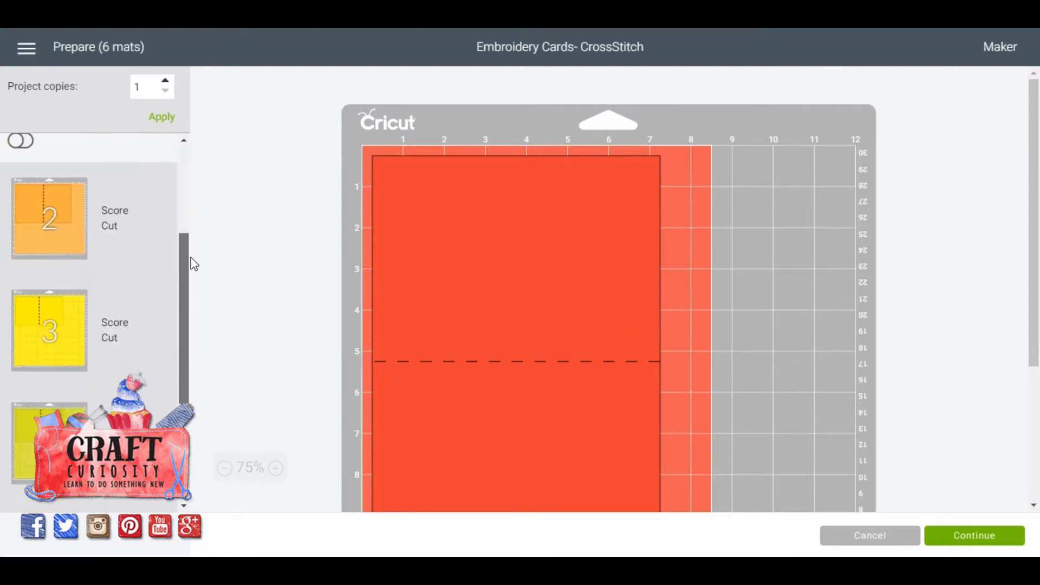
left_click(57, 221)
left_click(105, 193)
left_click(97, 267)
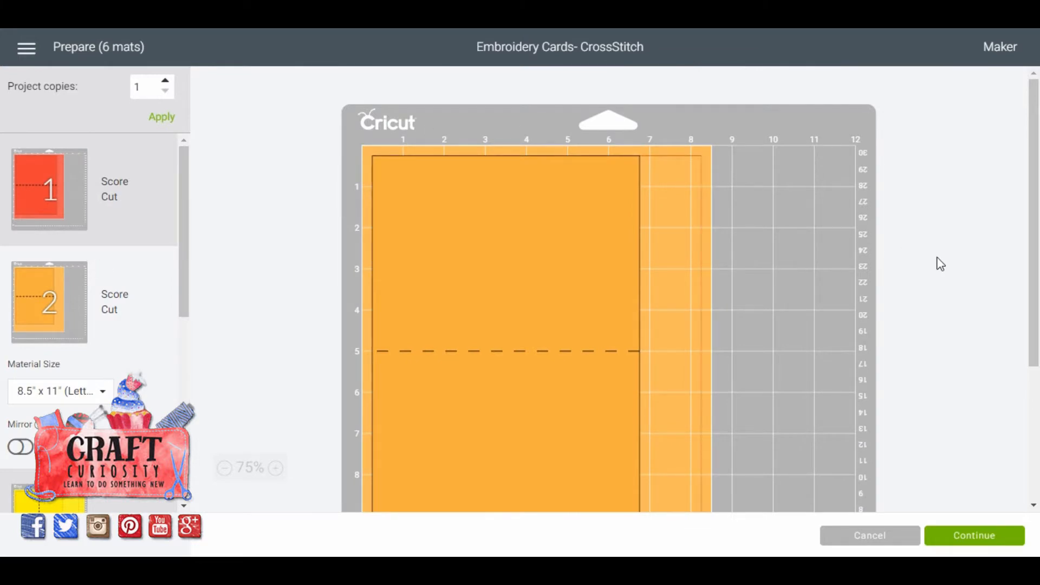
Continue to the make stage, set the material to Medium Cardstock – 80 lb (216 gsm), and choose the Scoring Stylus as the score tool.
left_click(979, 535)
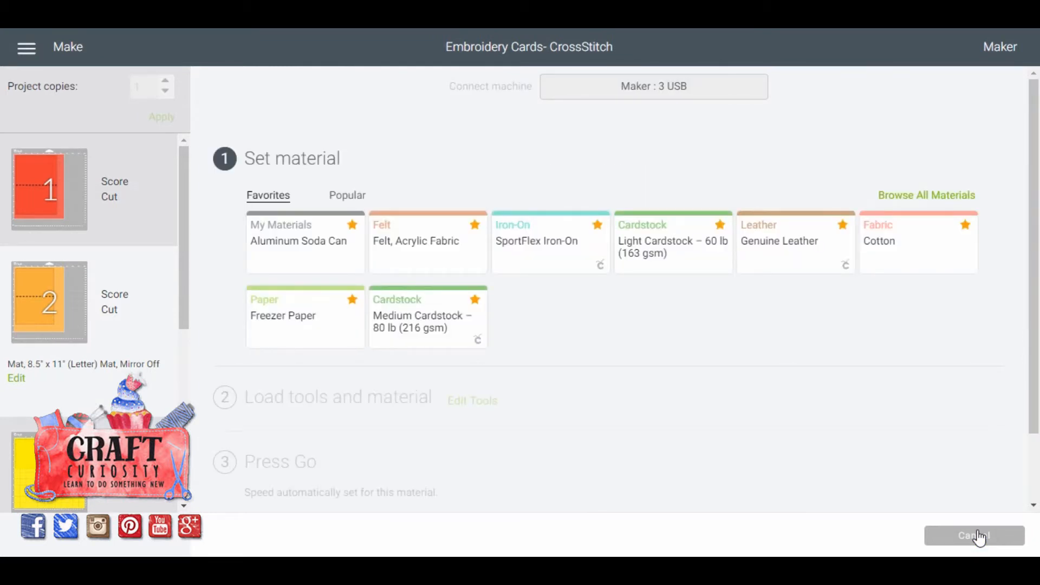
left_click(428, 329)
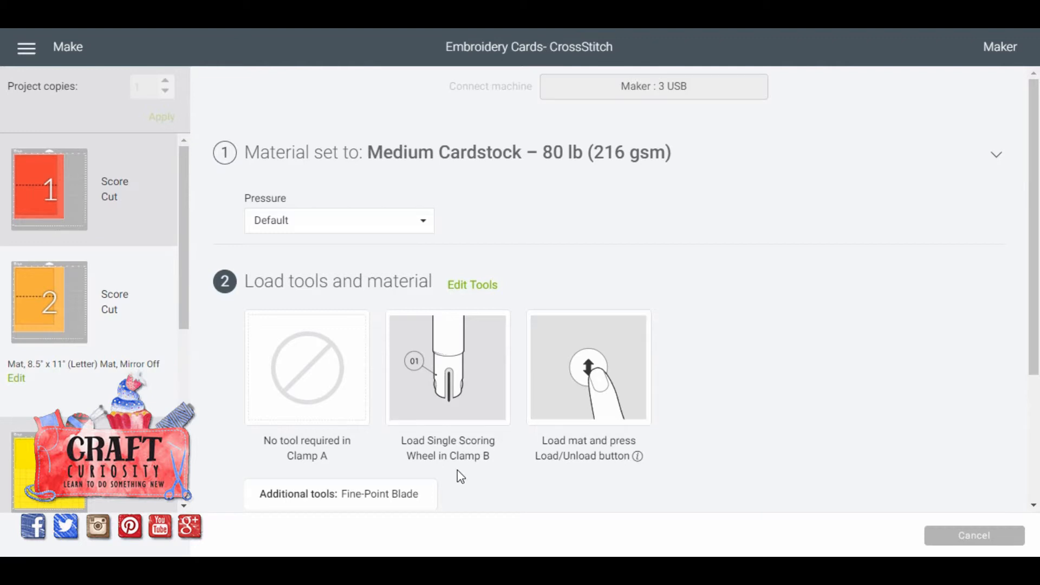
left_click(472, 288)
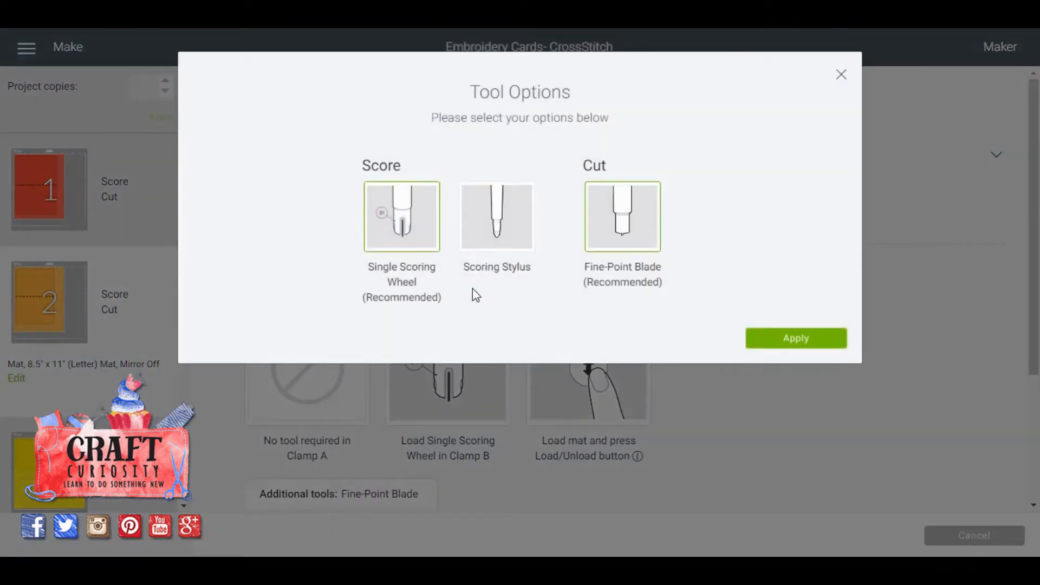
left_click(494, 218)
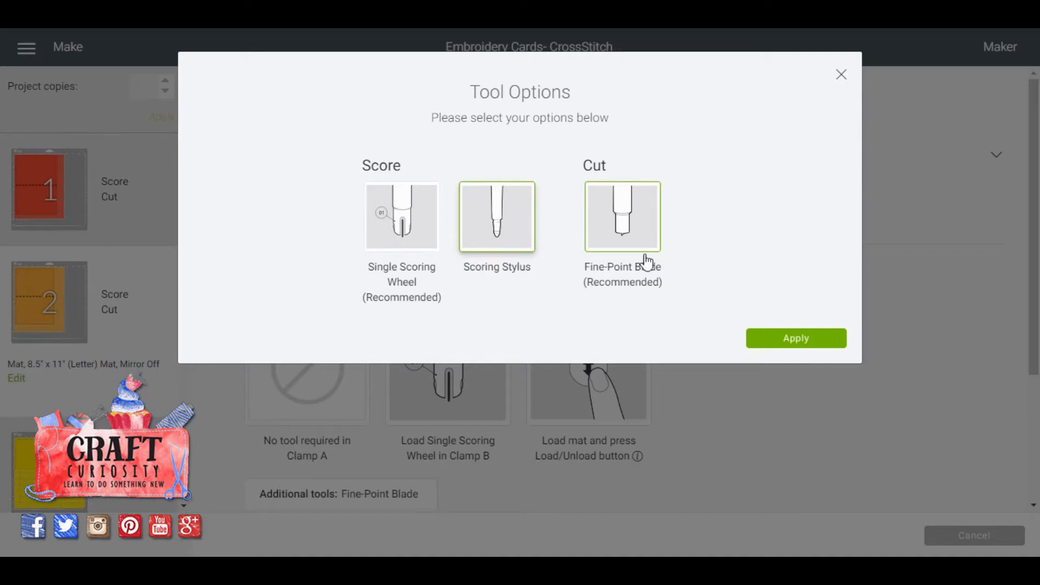
left_click(783, 338)
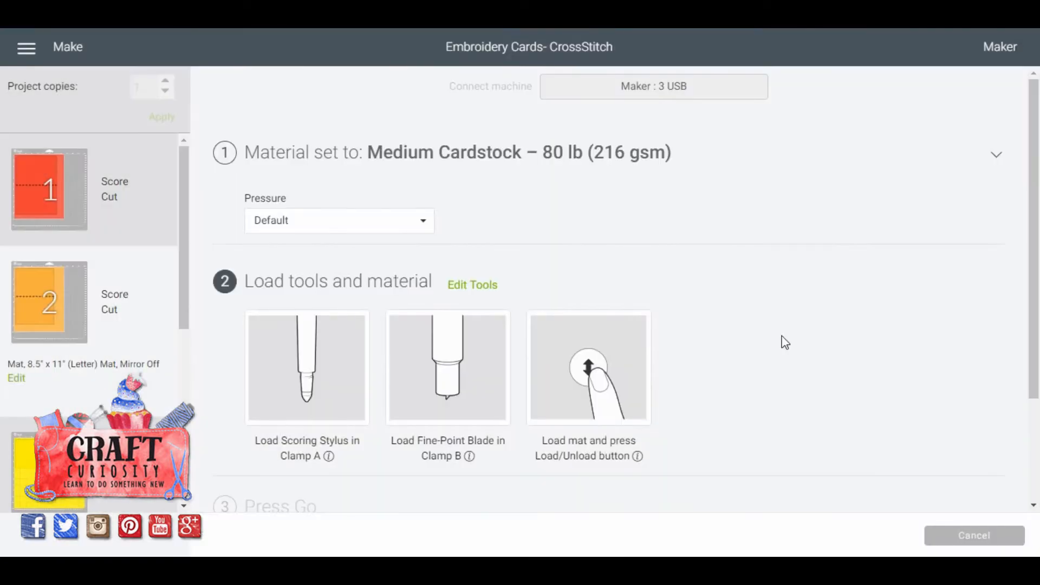